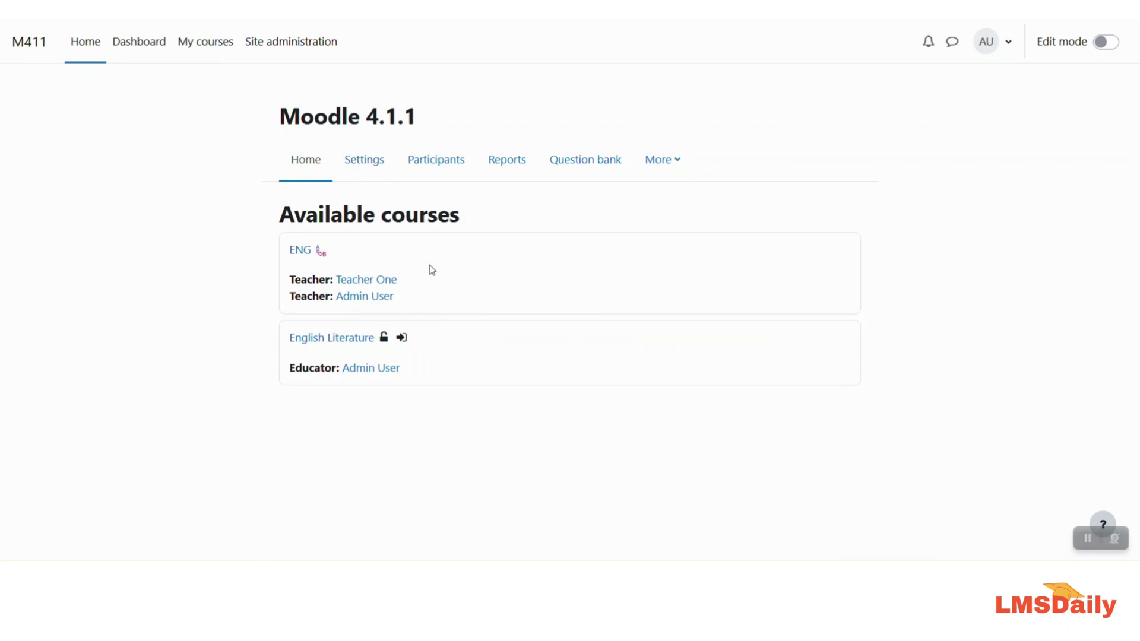
- Open the ENG course and go to its question bank through the More menu
left_click(295, 254)
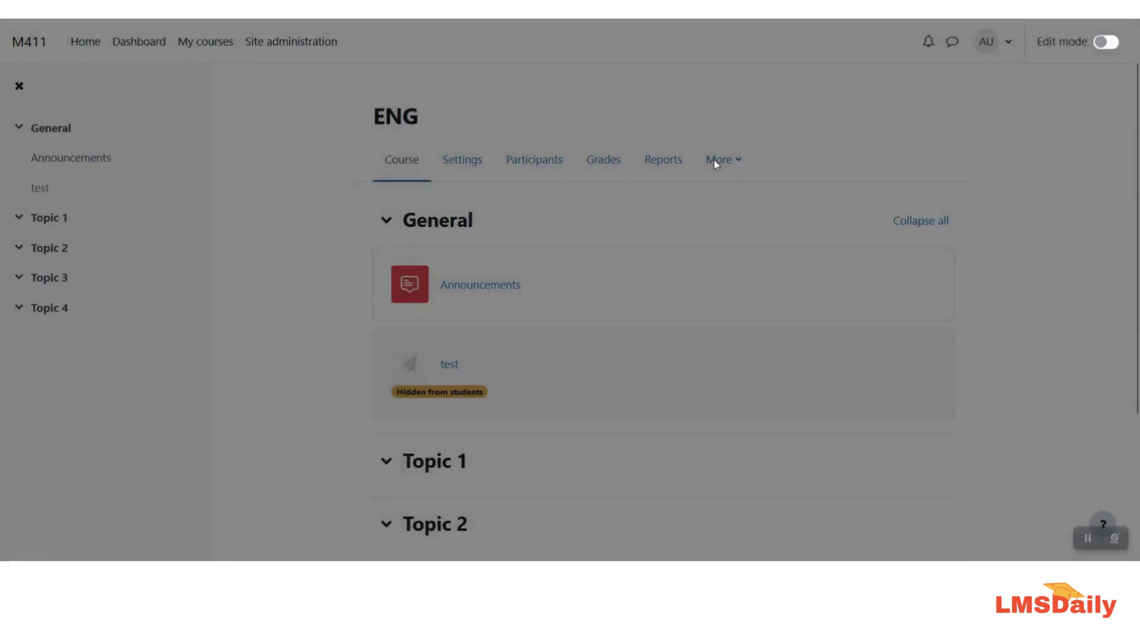
left_click(720, 161)
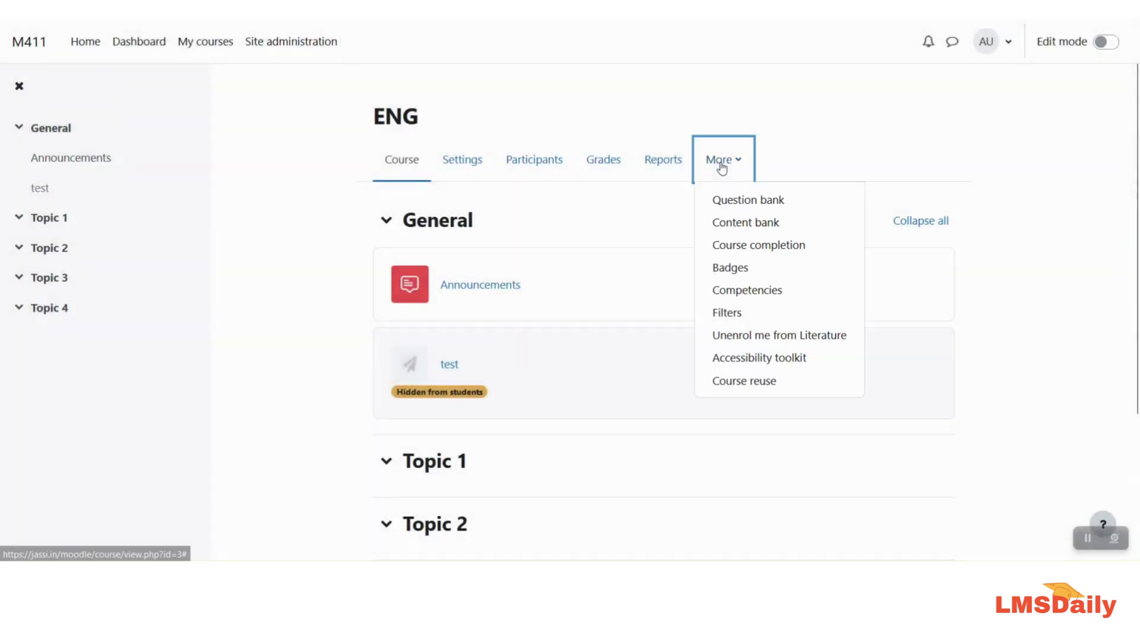
left_click(721, 203)
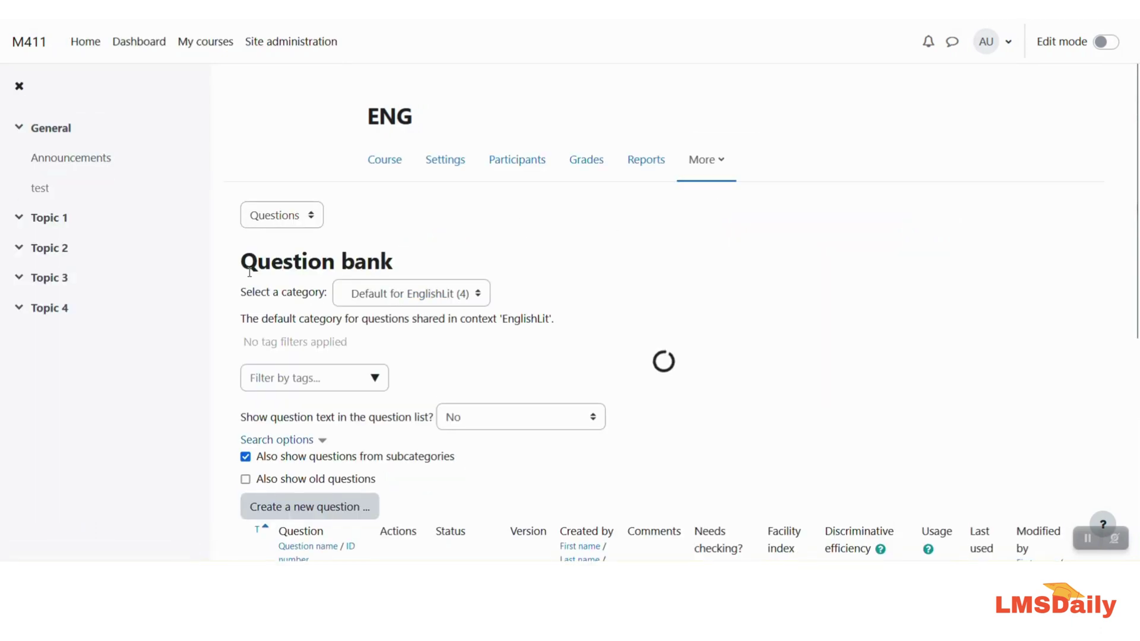
- Start a new question and add it as the Embedded answers (Cloze) type
left_click(313, 511)
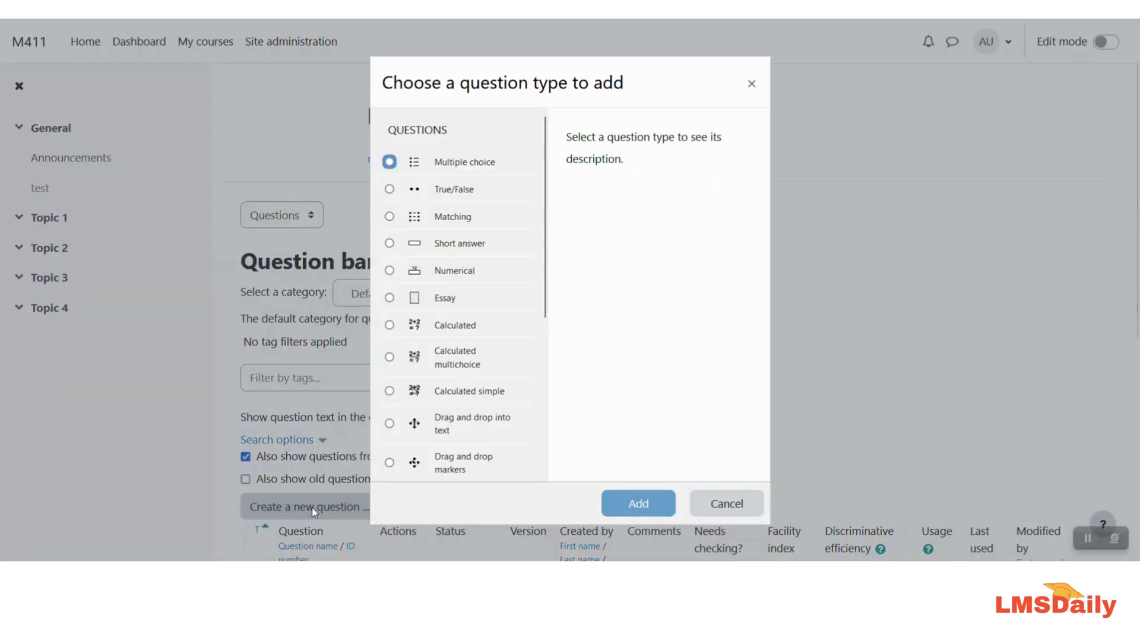
scroll(438, 315, "down", 3)
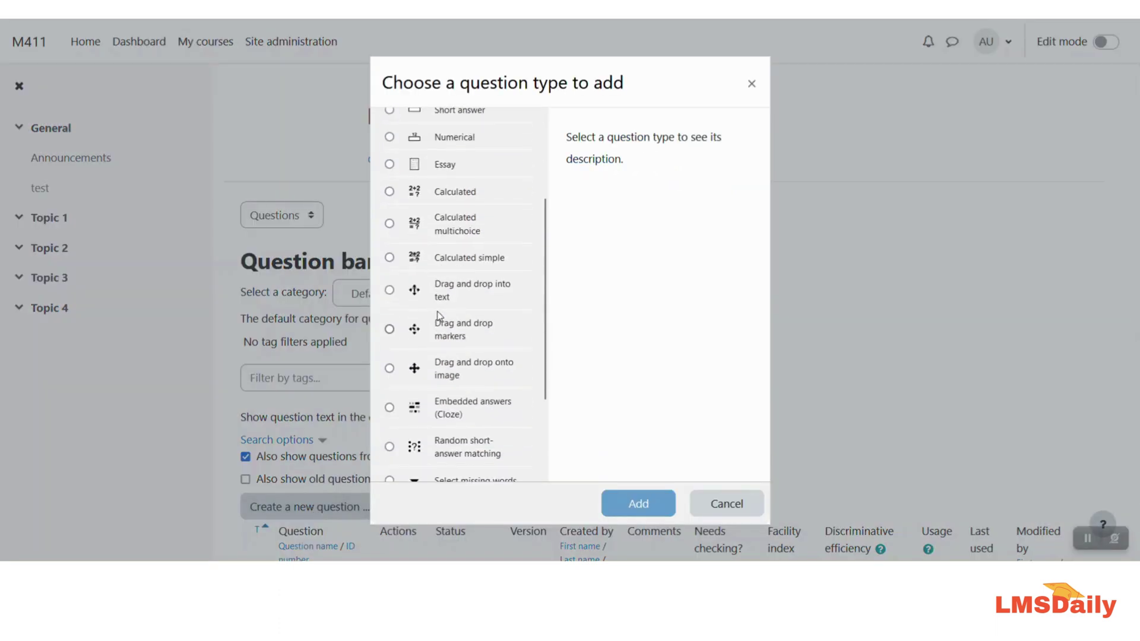
scroll(439, 315, "down", 3)
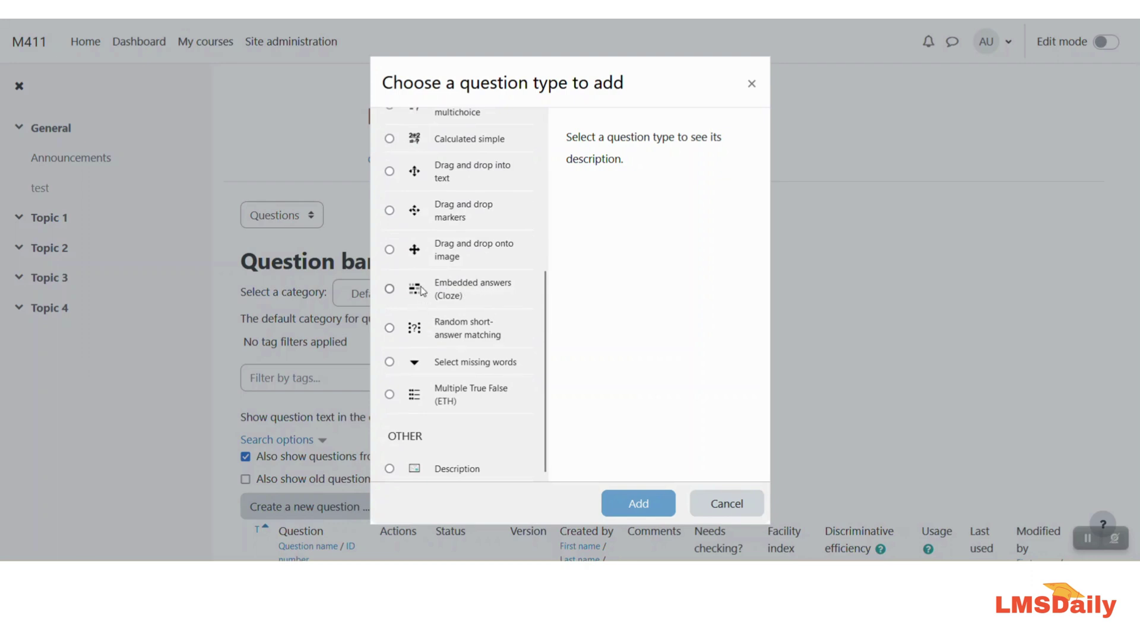
left_click(390, 289)
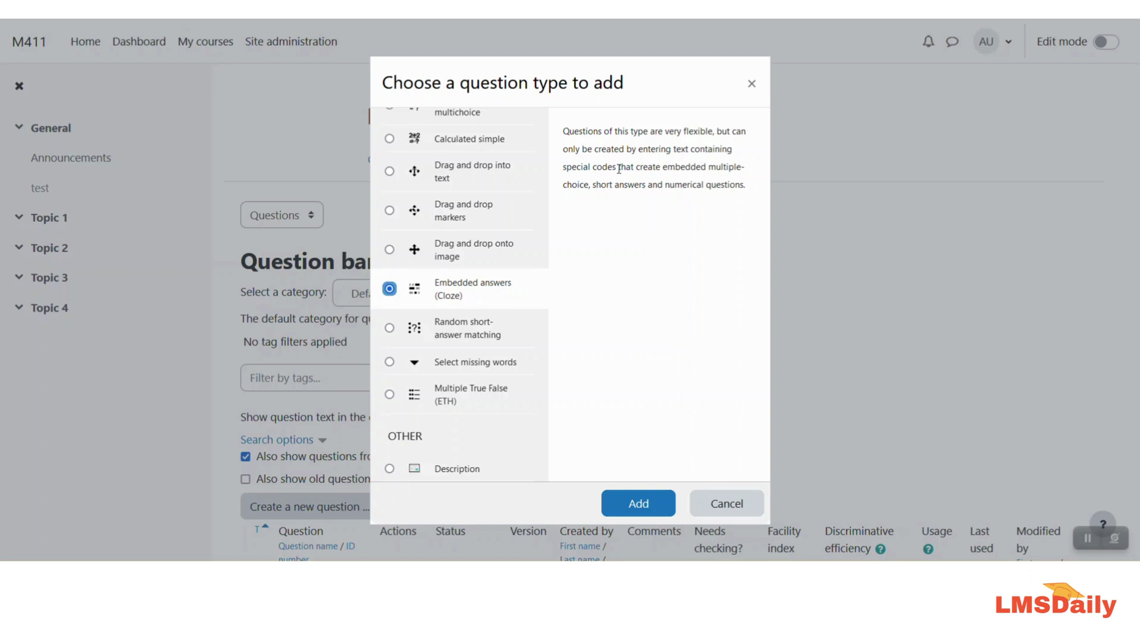
left_click(639, 504)
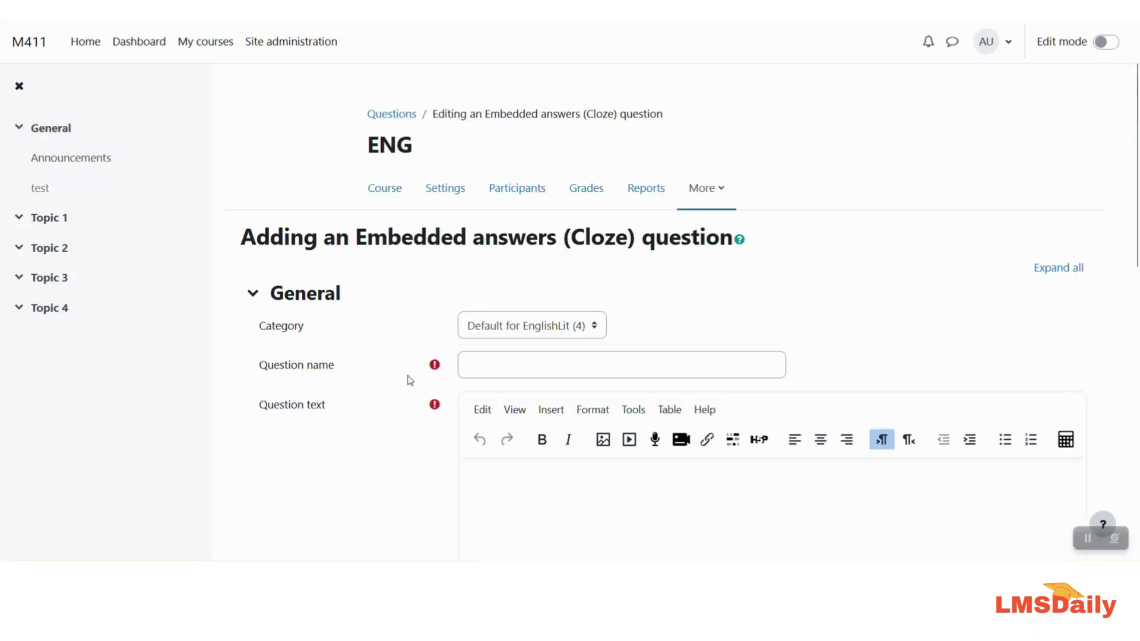
- Scroll the blank Cloze form down to the Question name and Question text fields
scroll(410, 380, "down", 2)
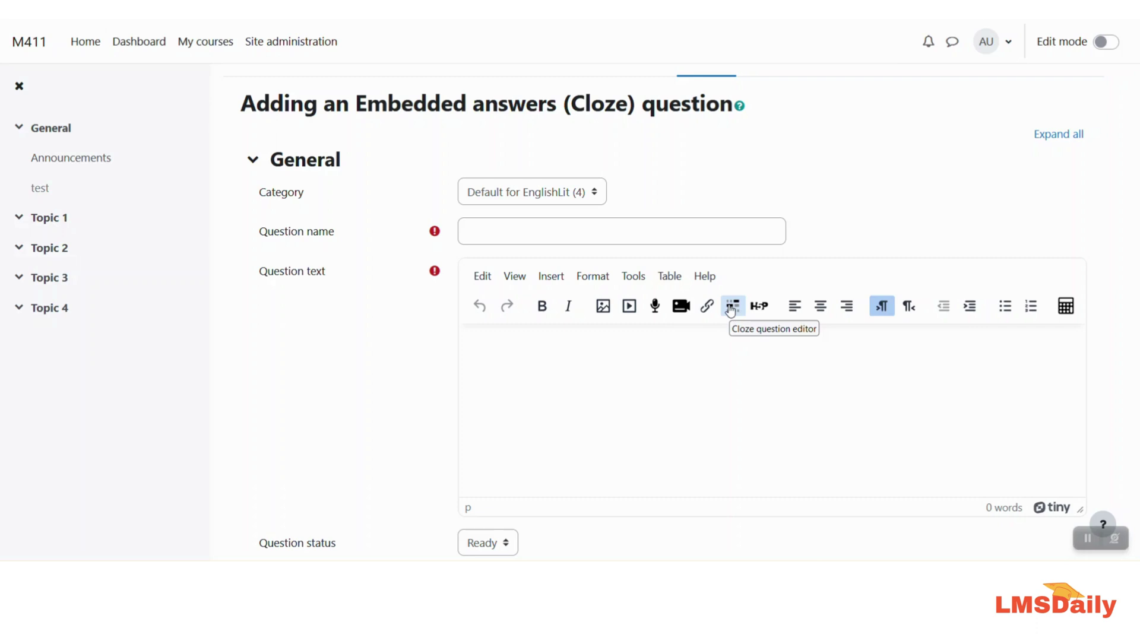
- Name the question 'Test Cloze Question' and enter 'Select the correct scientific name of human beings?' as its text
left_click(507, 238)
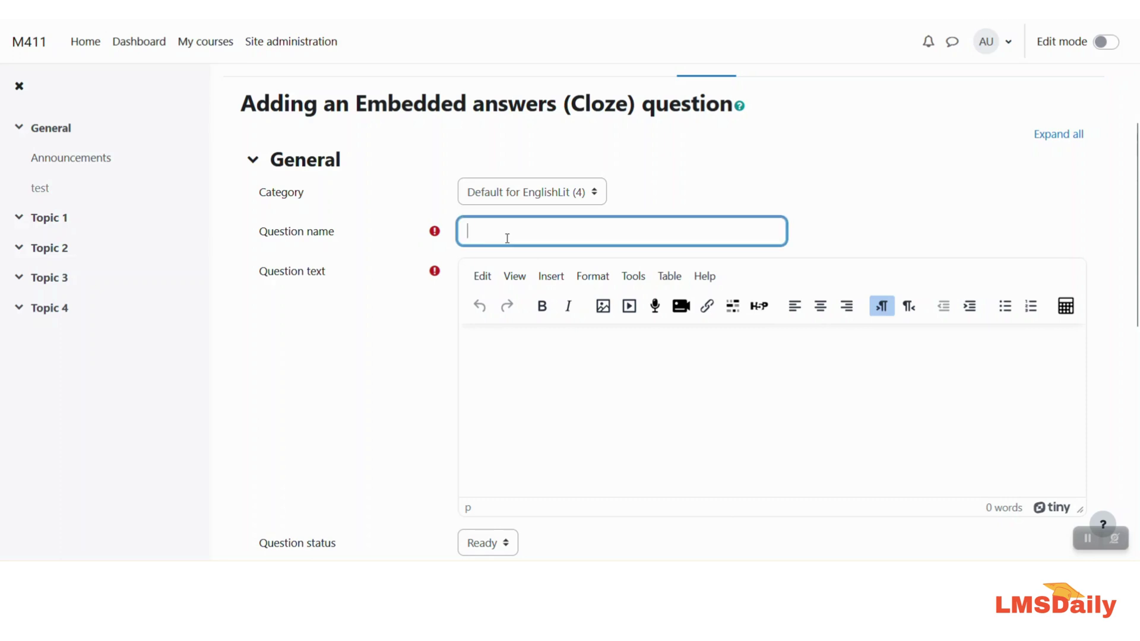
type("Test Cloze Ques")
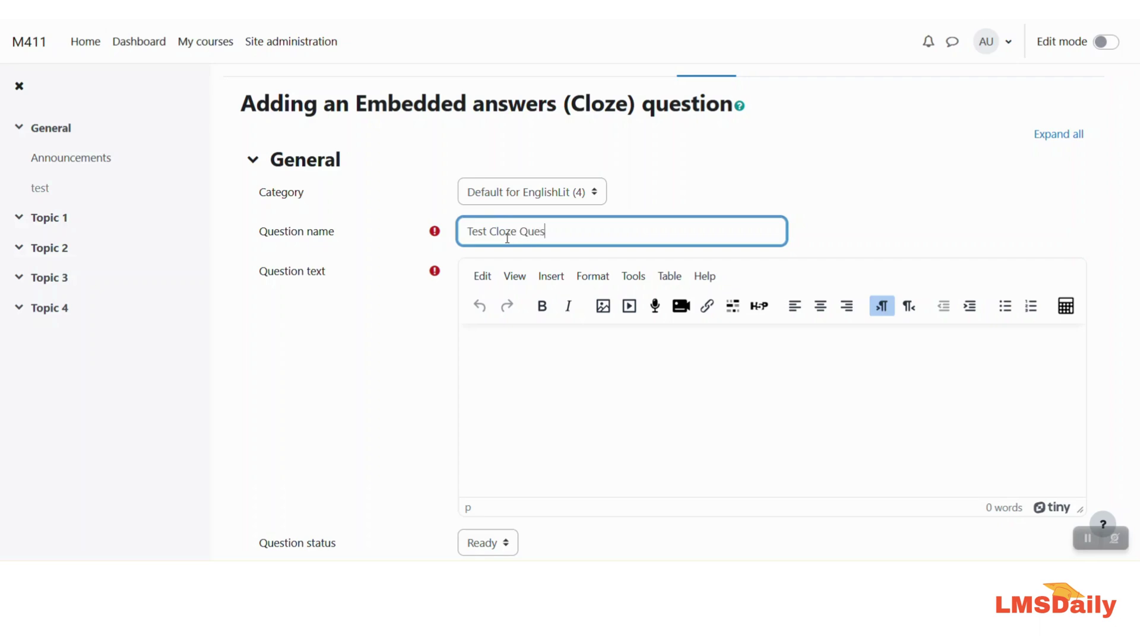
type("tion")
left_click(521, 359)
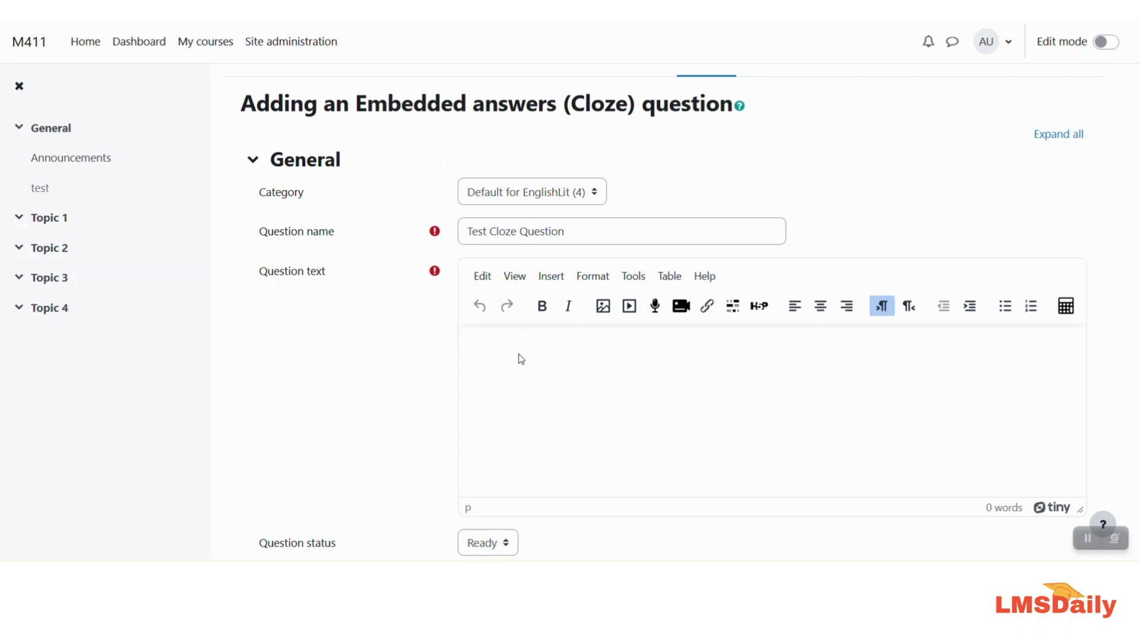
type("Select the correct ")
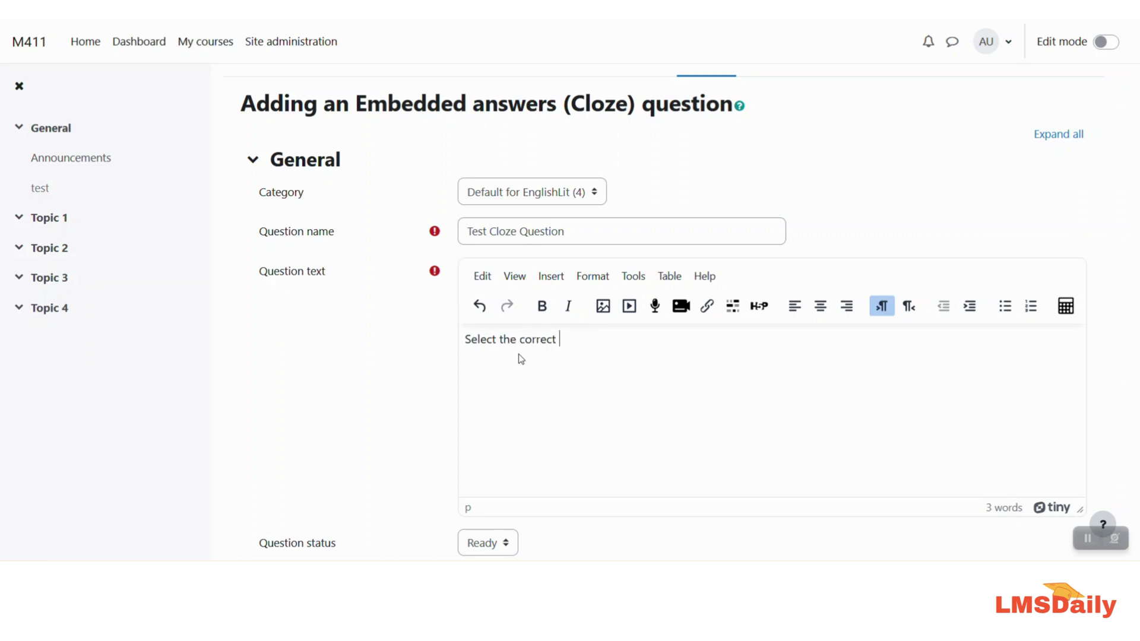
type("scientific name of human being")
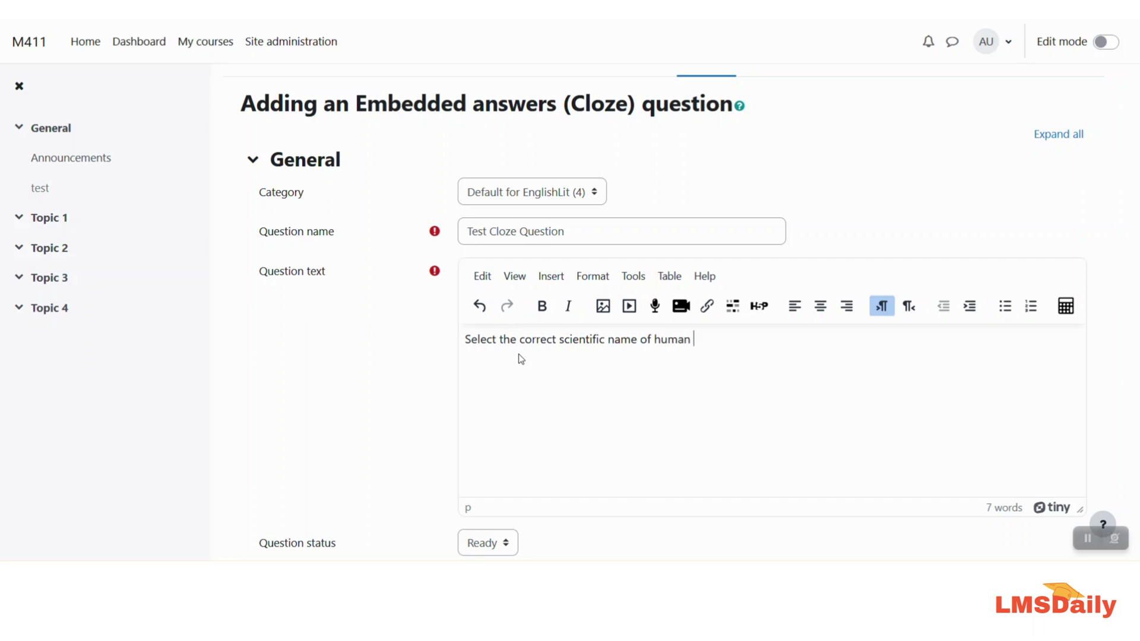
type("s?")
- Compare the Cloze sub-question types and select vertical single-answer MULTICHOICE_V
left_click(738, 314)
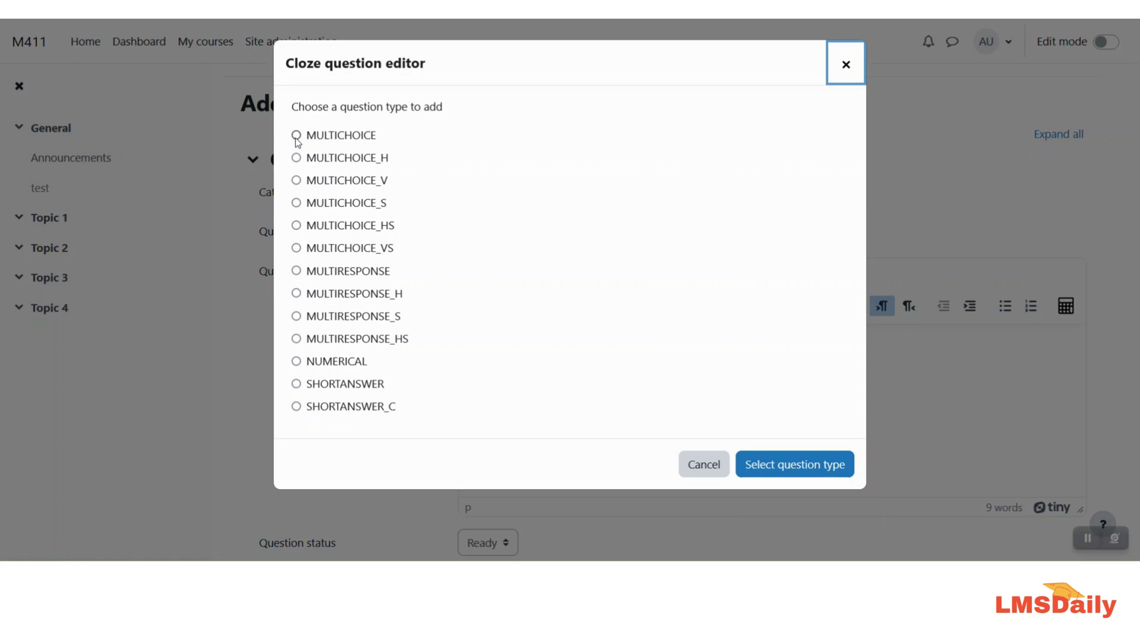
left_click(296, 136)
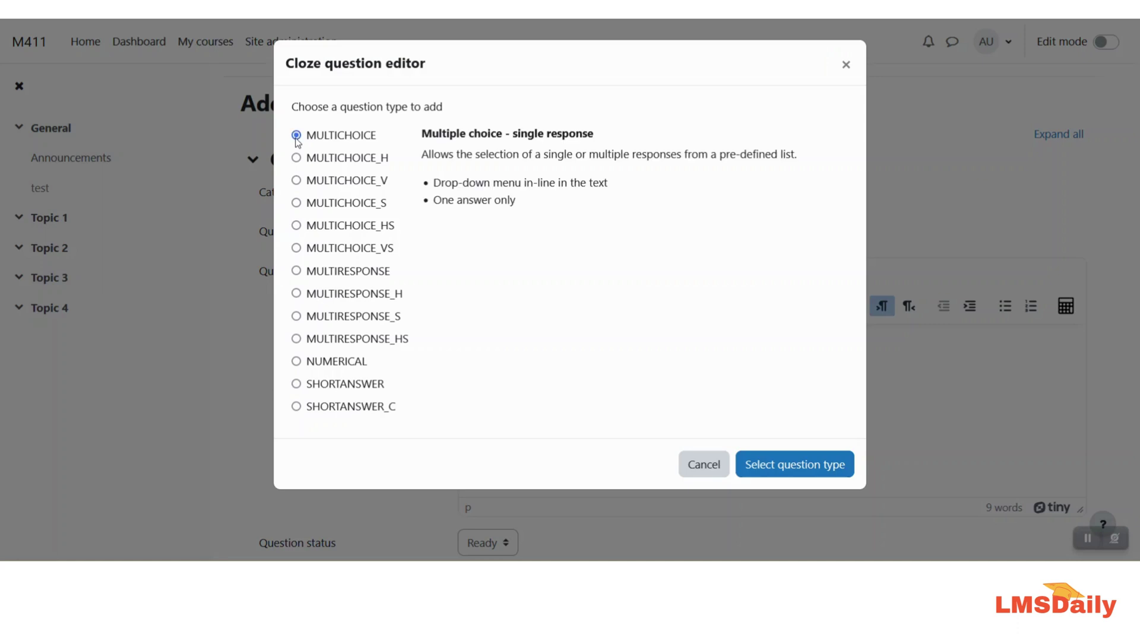
left_click(355, 207)
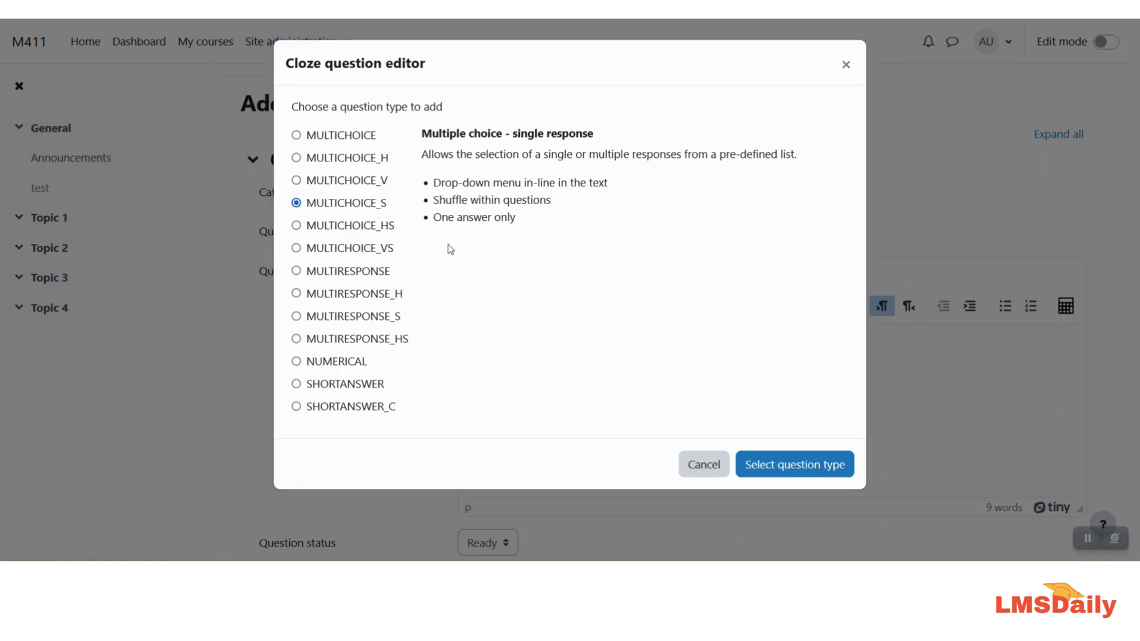
left_click(313, 277)
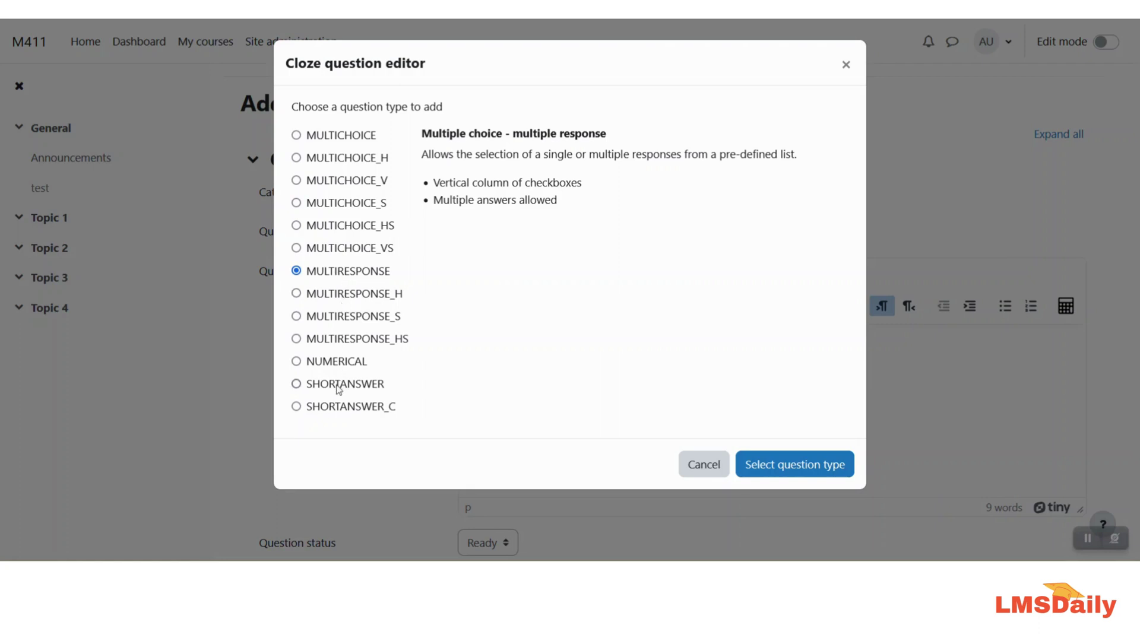
left_click(342, 410)
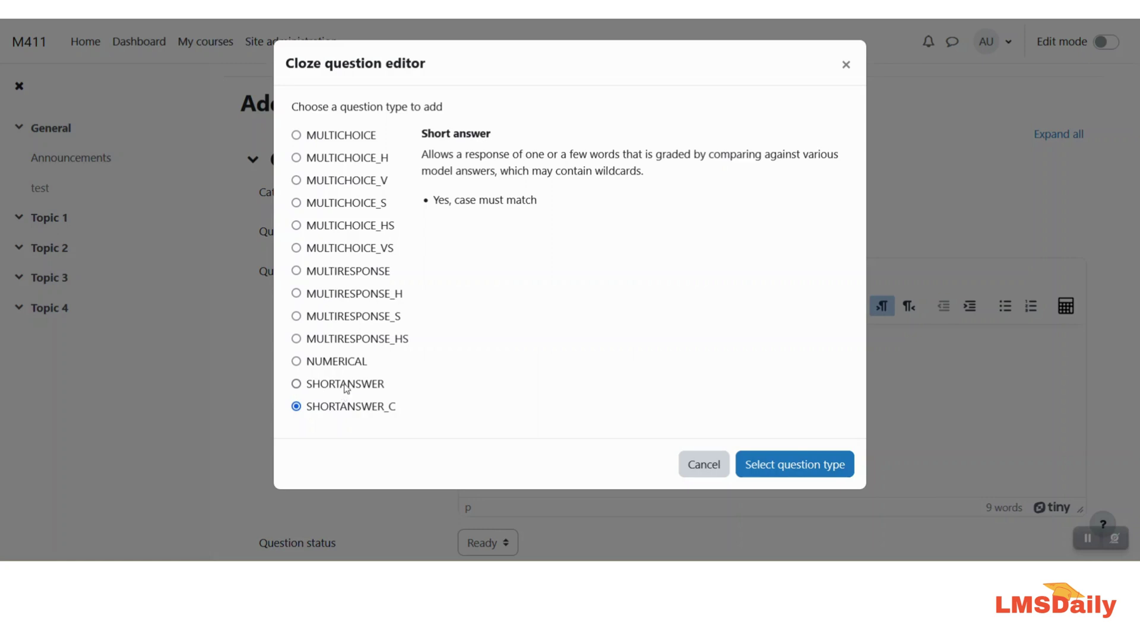
left_click(340, 183)
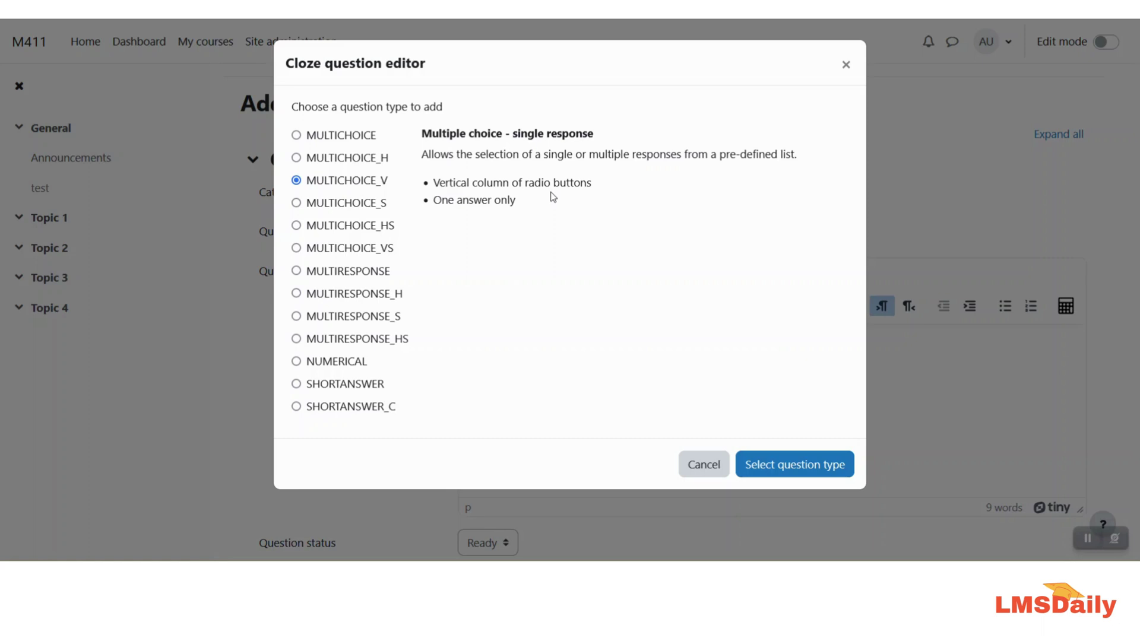
left_click(779, 466)
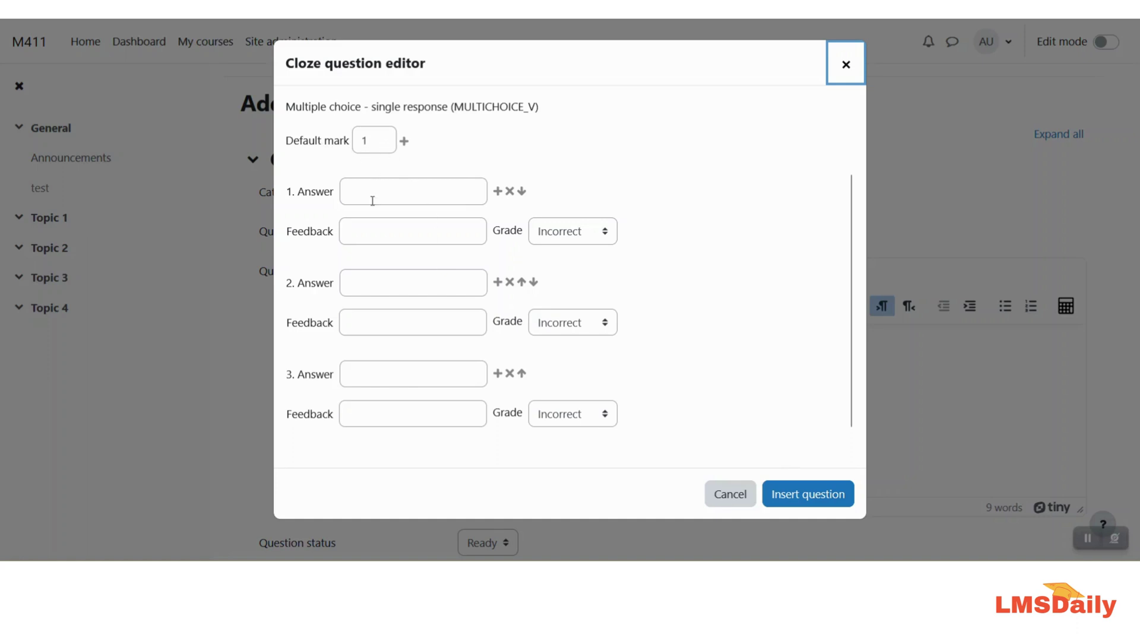
- Enter answer 1 'Homo Sapeins' with feedback 'You're Correct' and grade it Correct
scroll(397, 273, "down", 1)
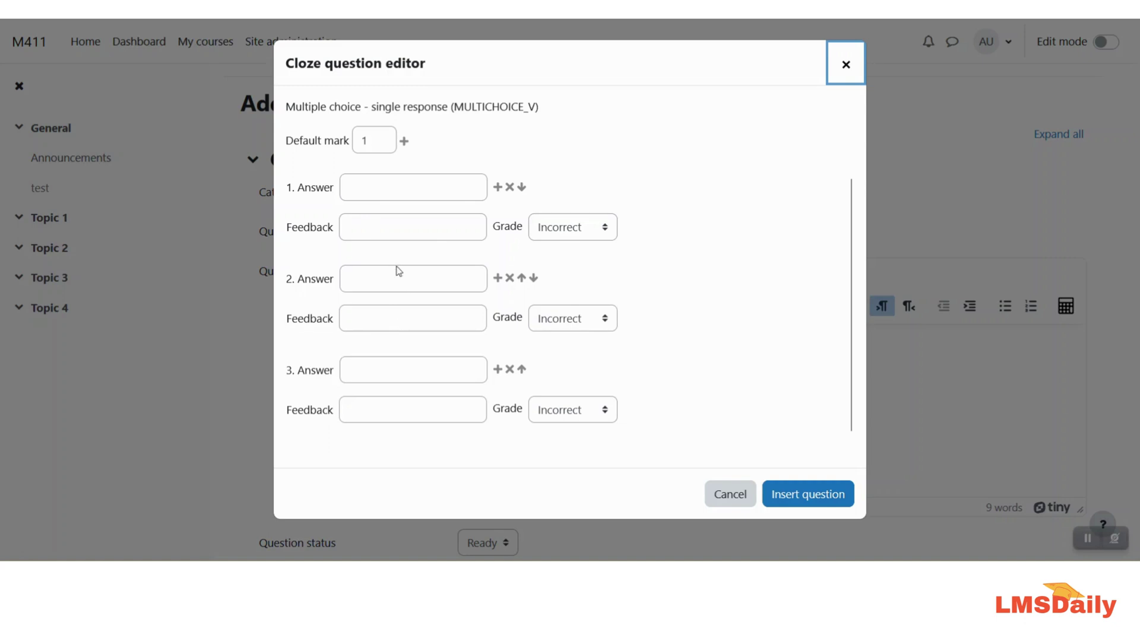
left_click(361, 183)
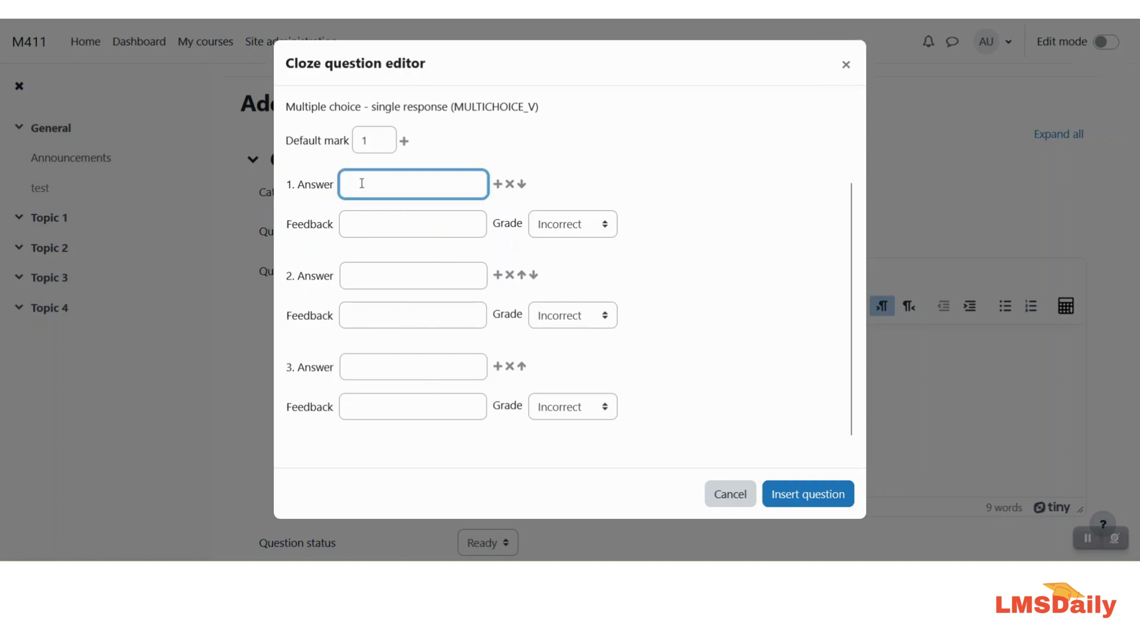
type("Homo ")
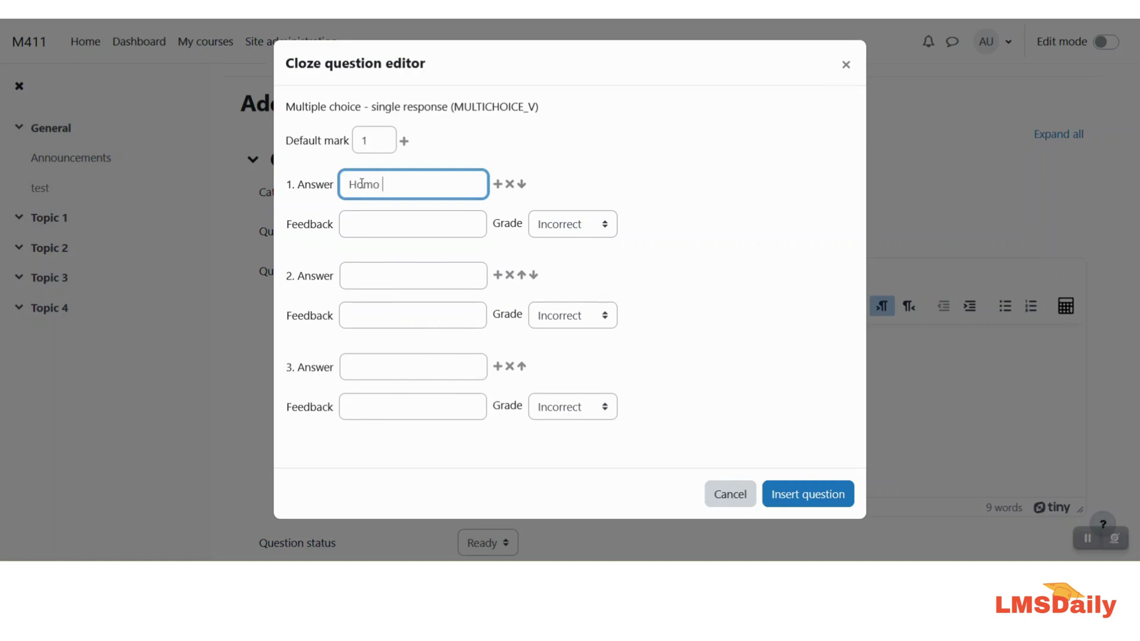
type("Sapeins")
left_click(365, 219)
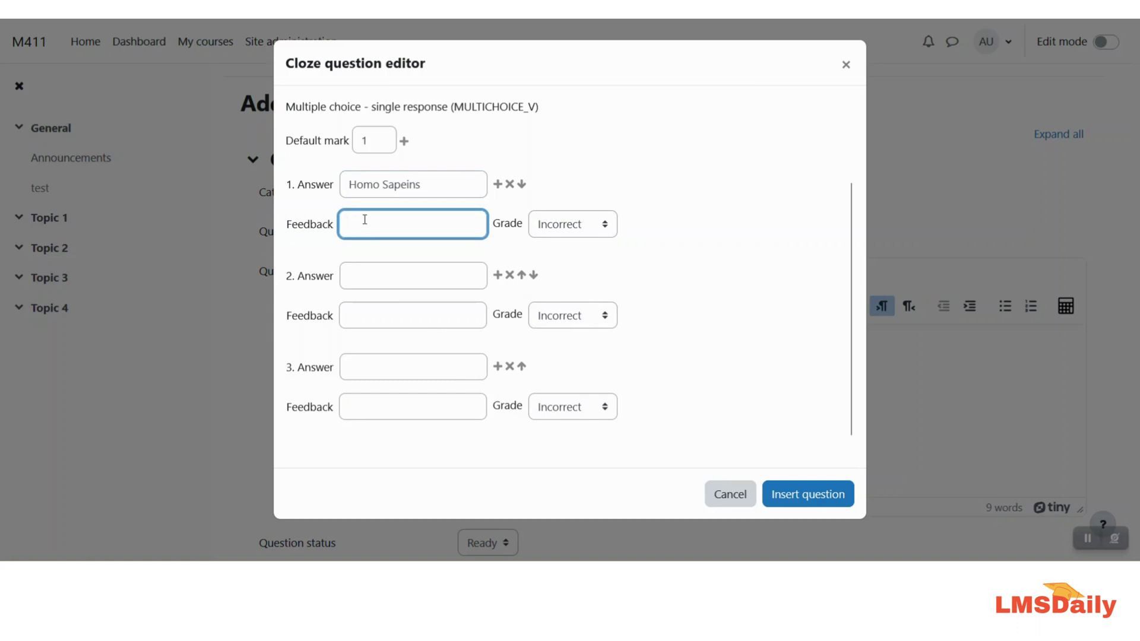
type("Correct")
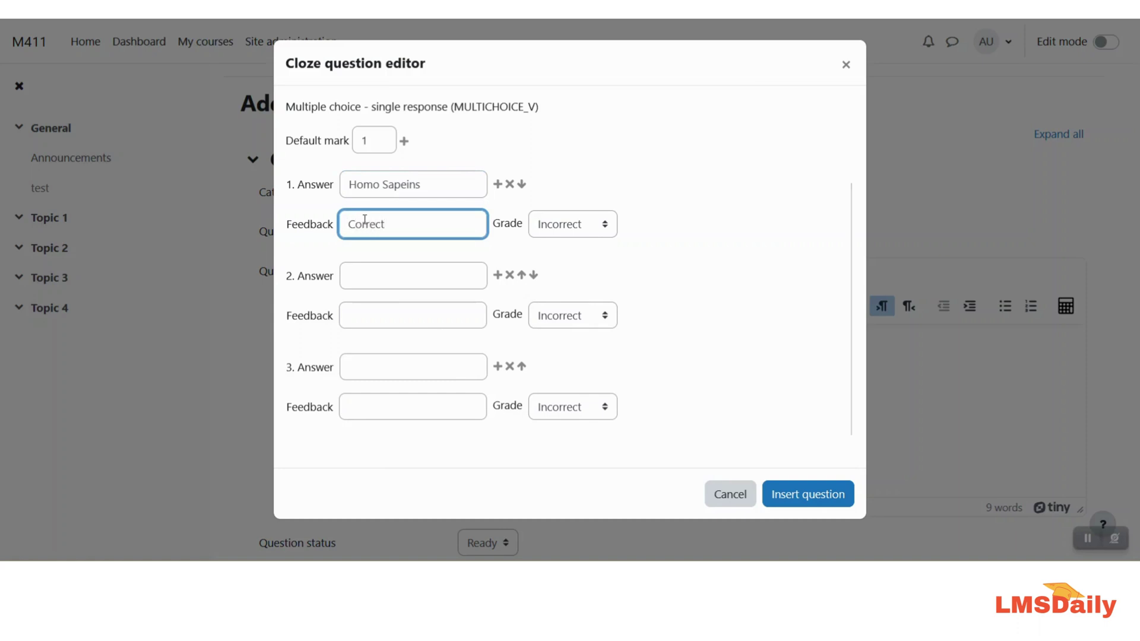
type("You're")
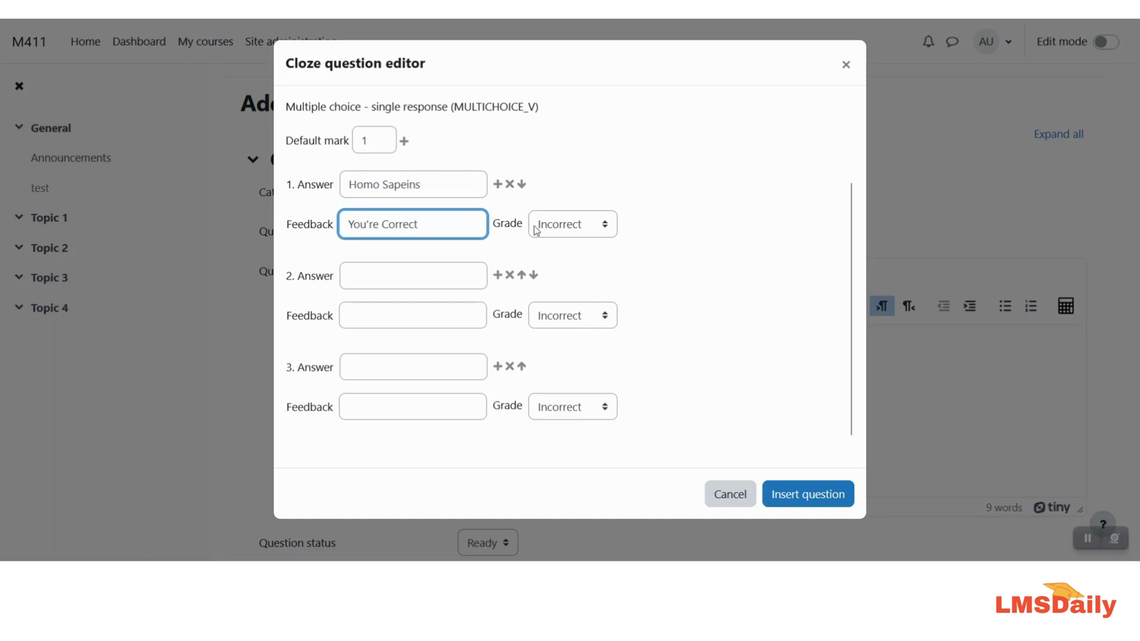
left_click(554, 227)
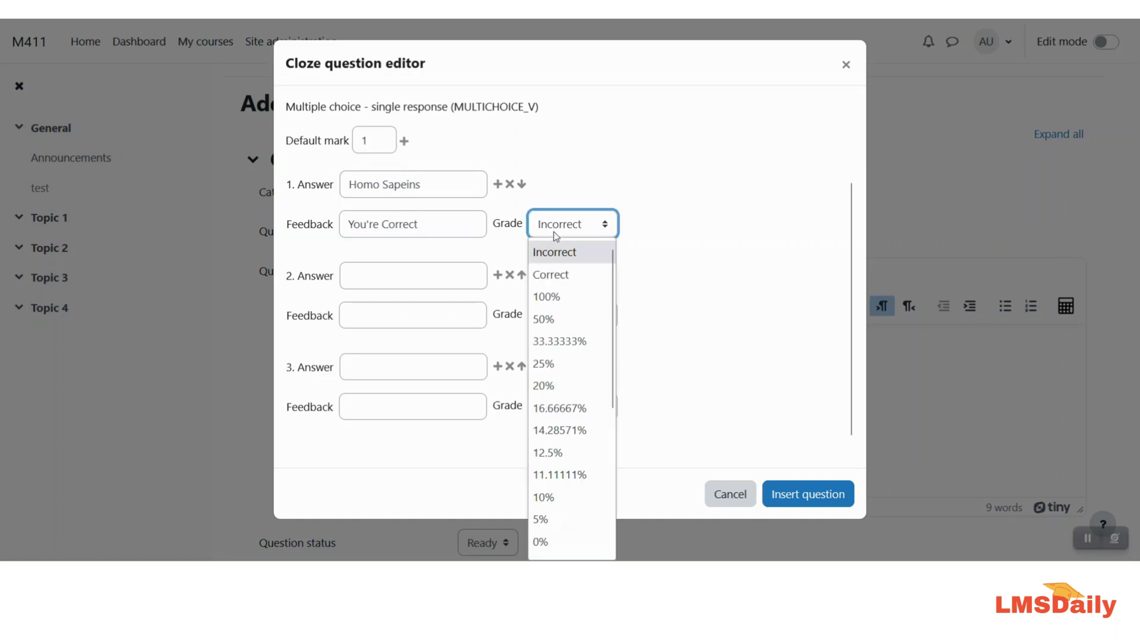
left_click(556, 275)
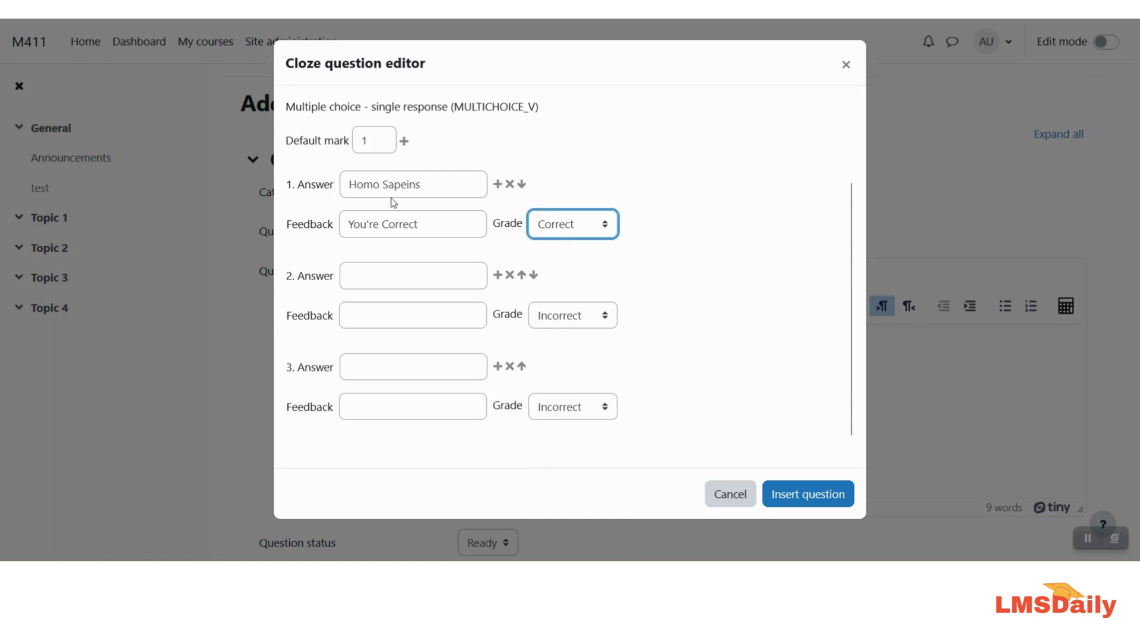
- Fill answers 2 and 3 with 'Monkeys' and 'Cows', both given 'You're Incorrect' feedback
left_click(380, 283)
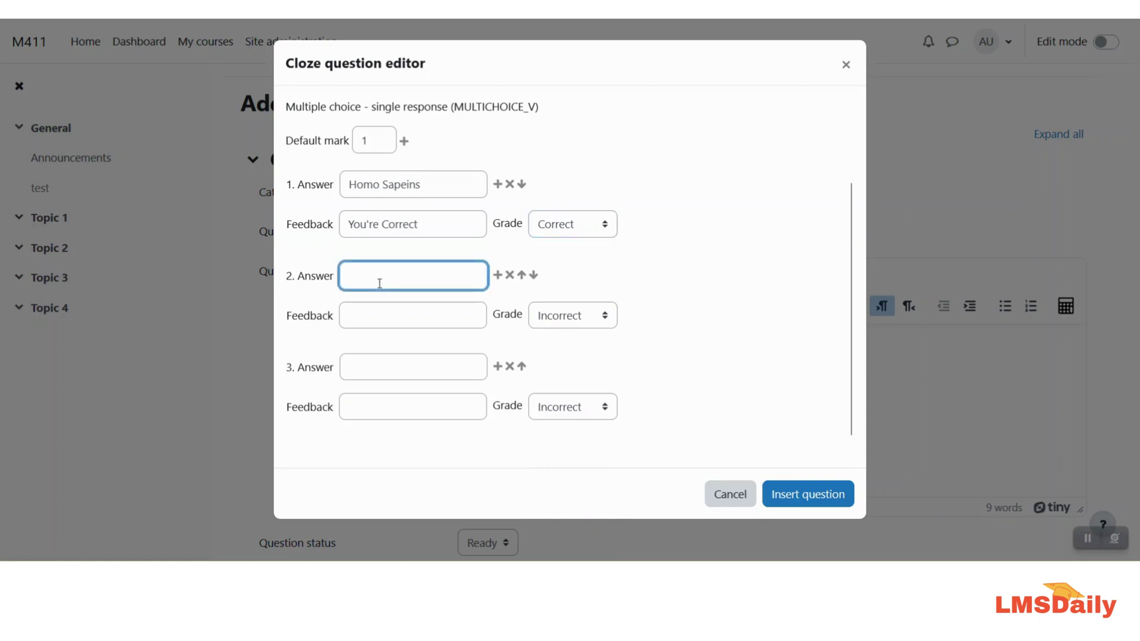
type("Monkeys")
key("Tab")
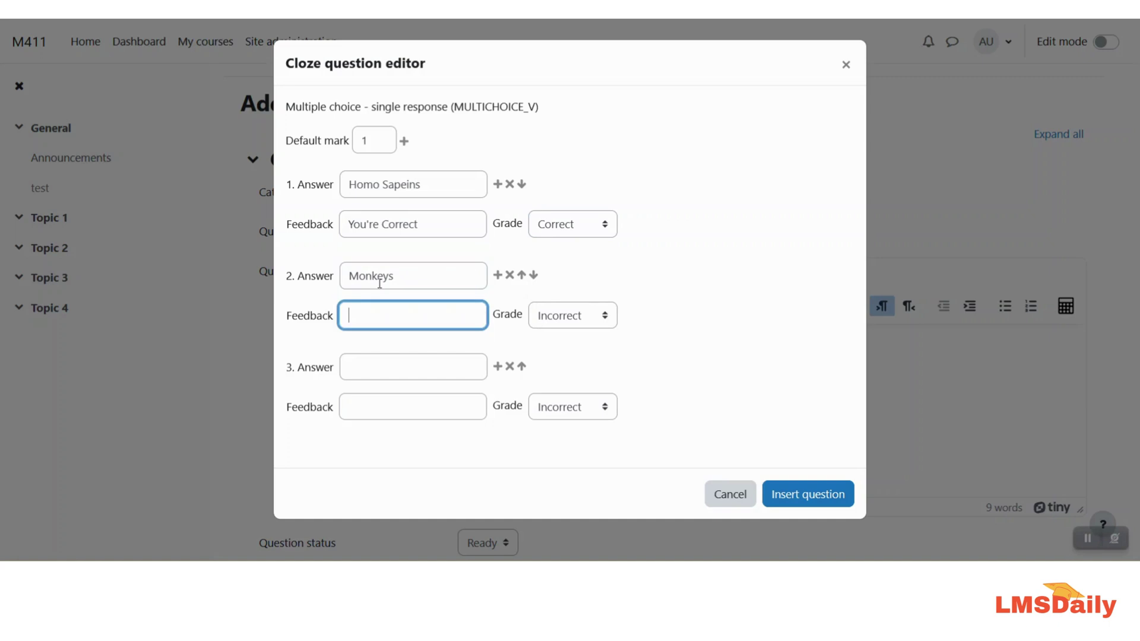
type("You're Incorrect")
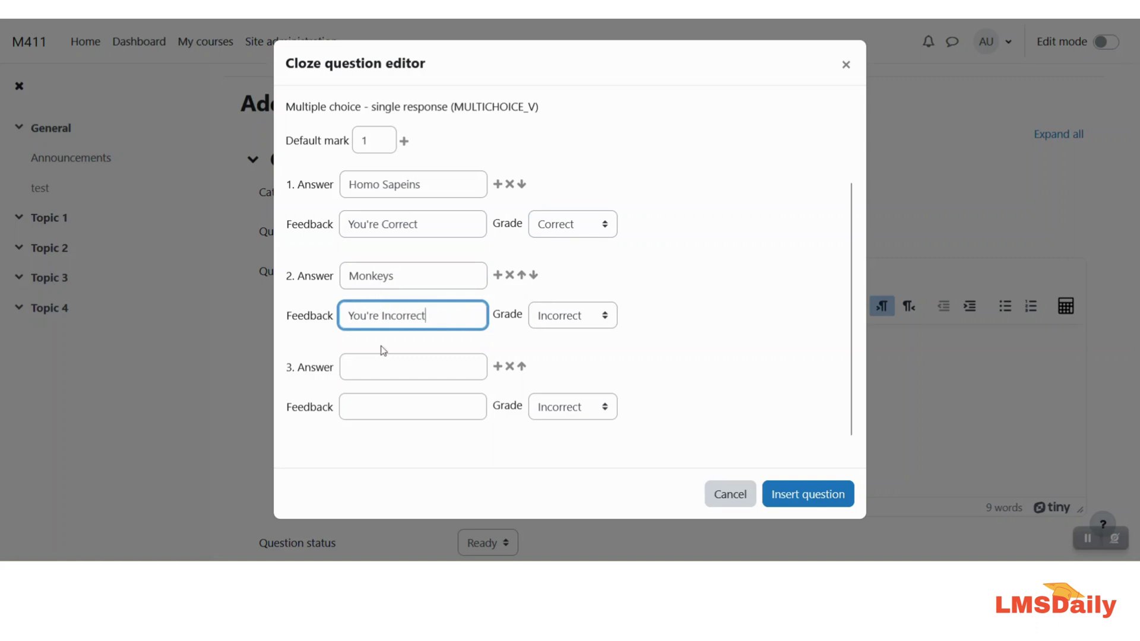
left_click(382, 358)
type("Cows")
key("Tab")
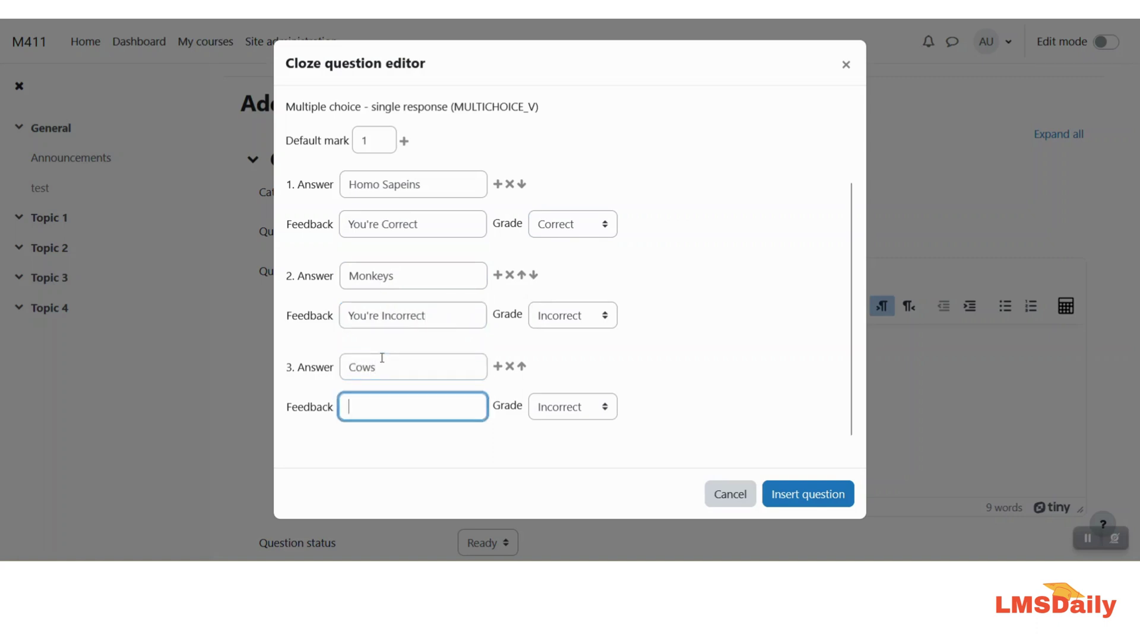
key("Tab")
key("shift+Tab")
type("You")
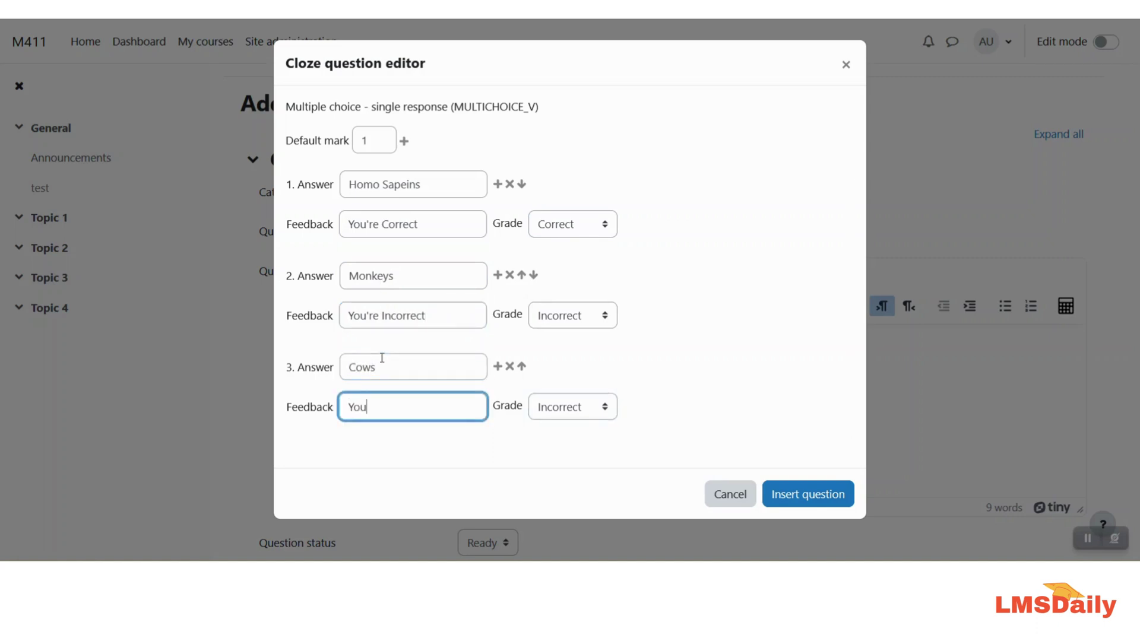
type("'re Incorrect")
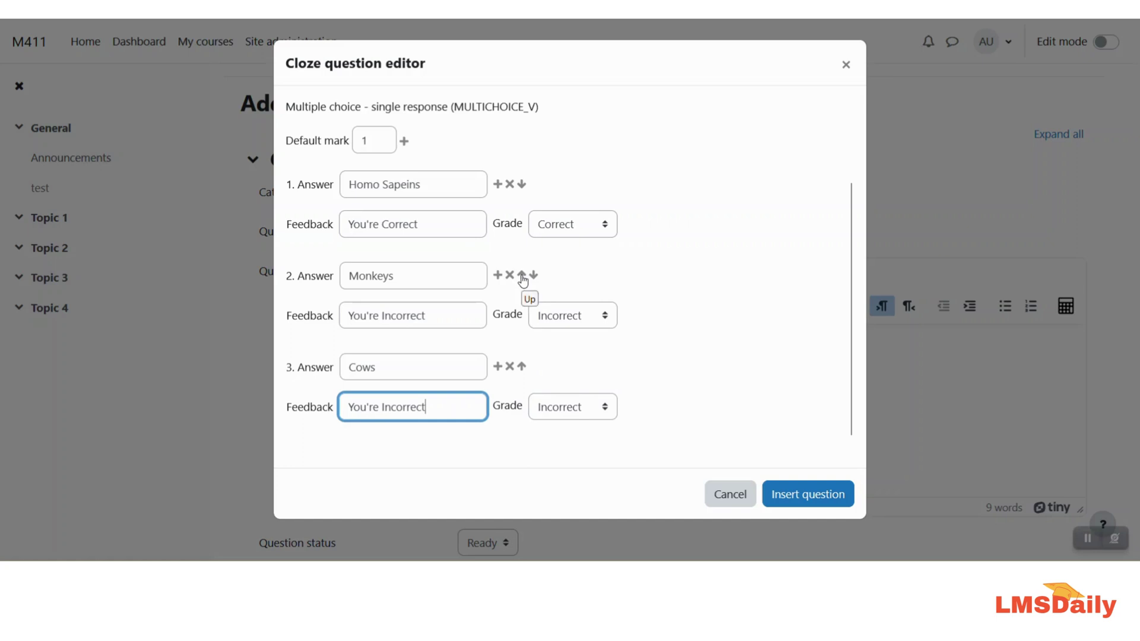
- Insert the MULTICHOICE_V sub-question into the text and save Test Cloze Question
left_click(793, 495)
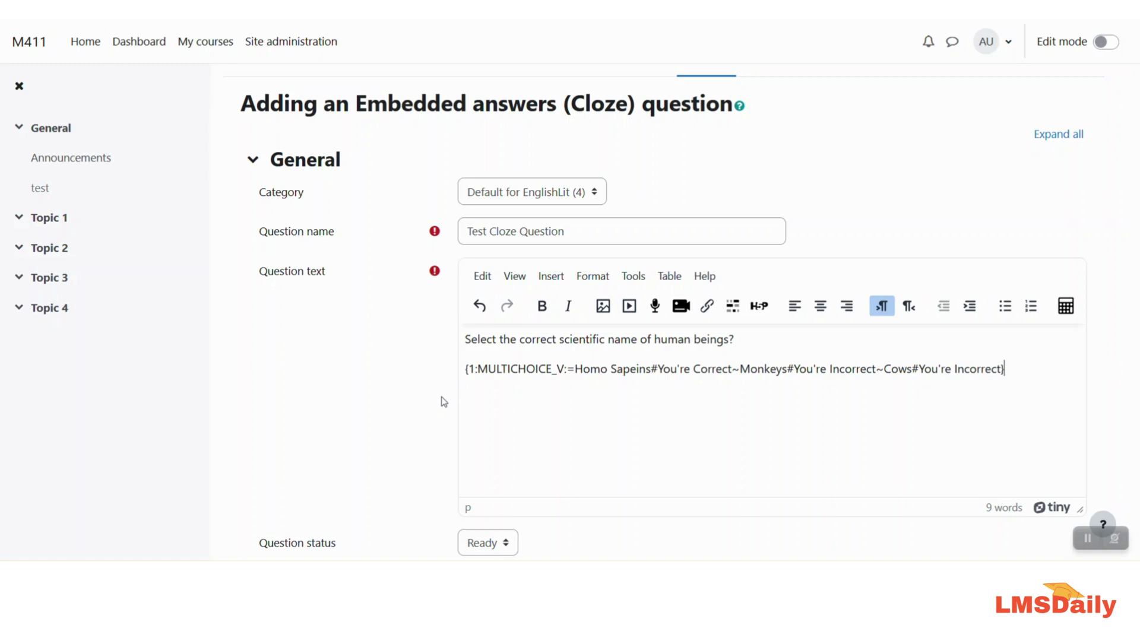
scroll(443, 402, "down", 2)
scroll(441, 402, "down", 3)
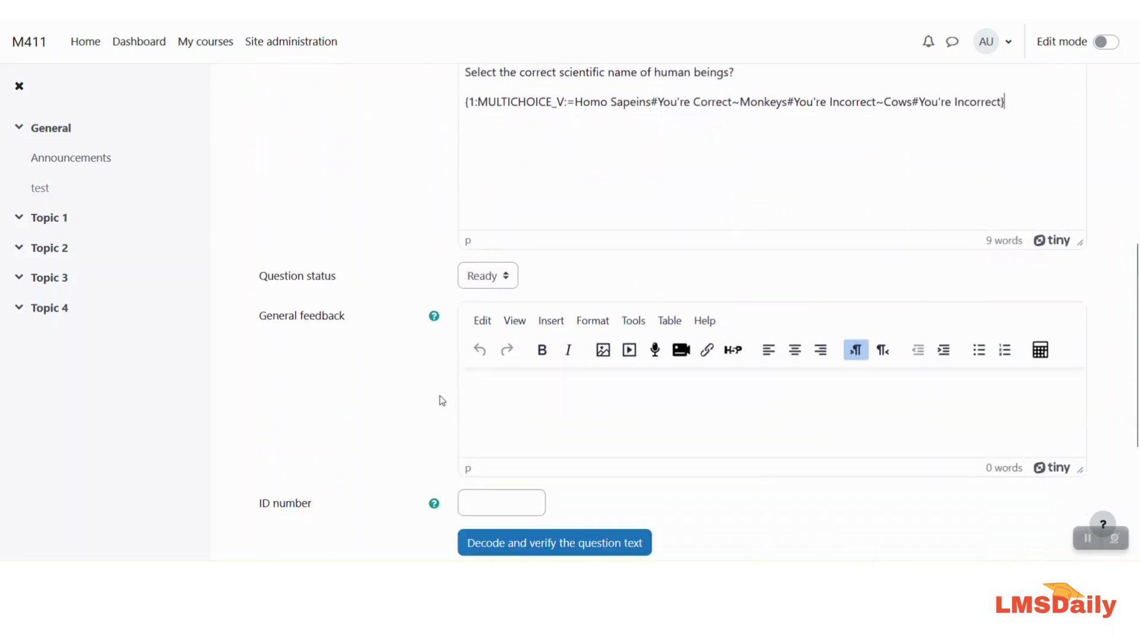
scroll(361, 345, "down", 3)
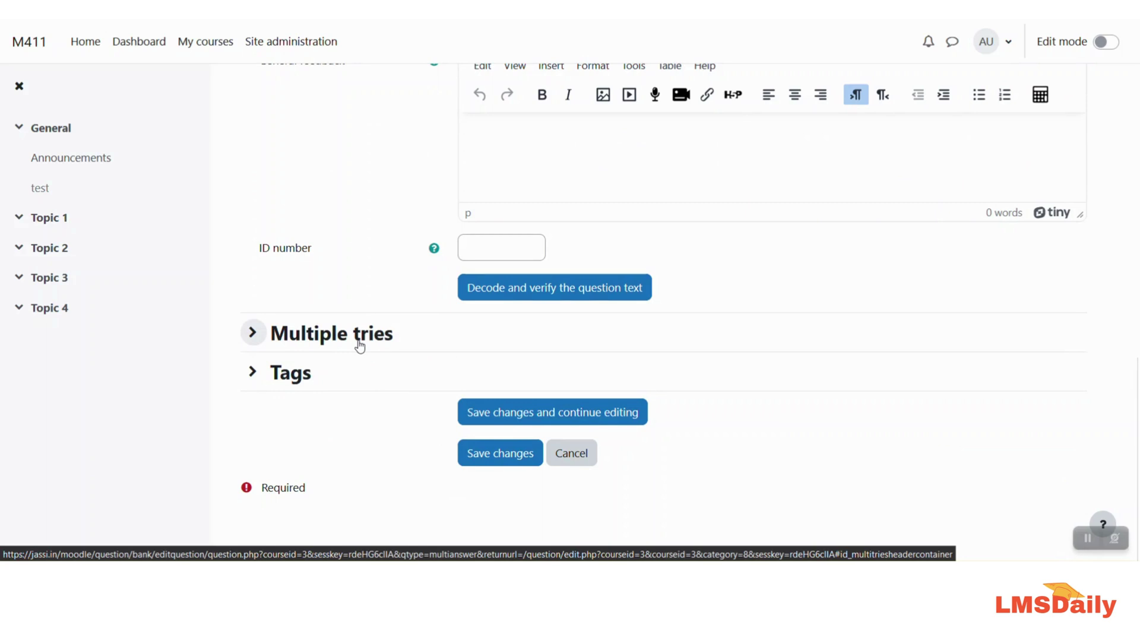
left_click(487, 455)
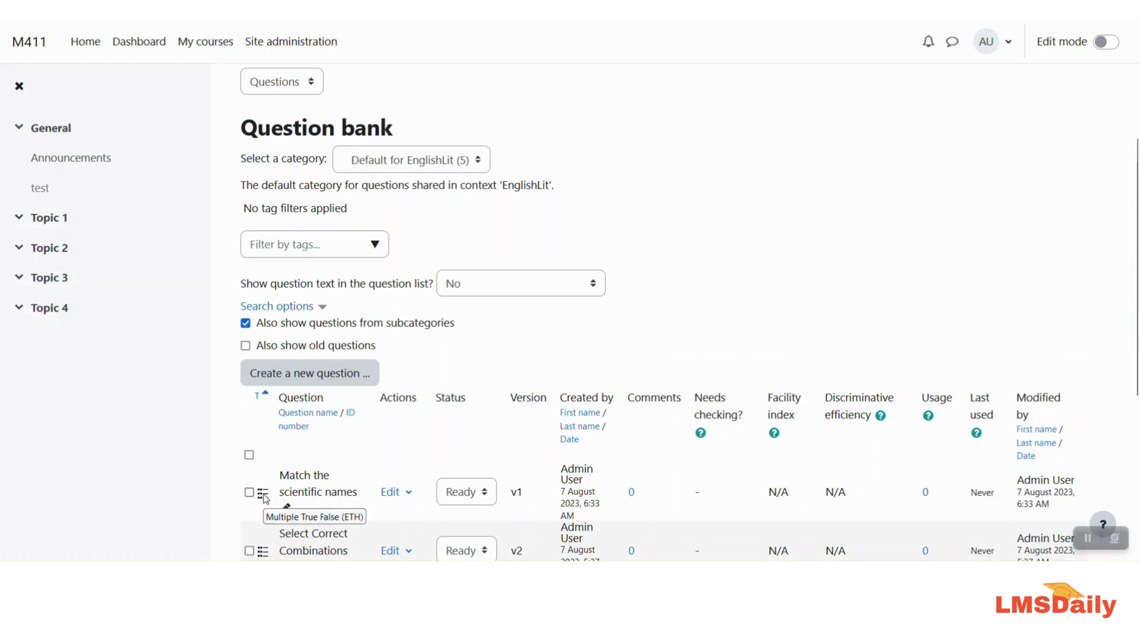
- Preview Test Cloze Question from its Edit menu in the question bank
scroll(333, 430, "down", 5)
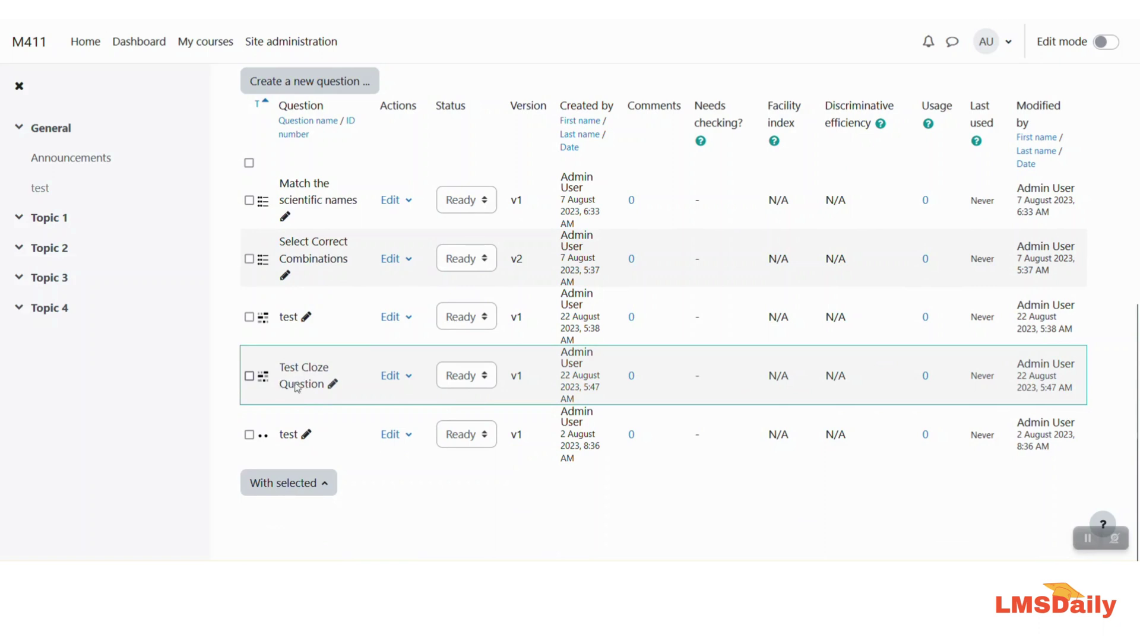
left_click(408, 380)
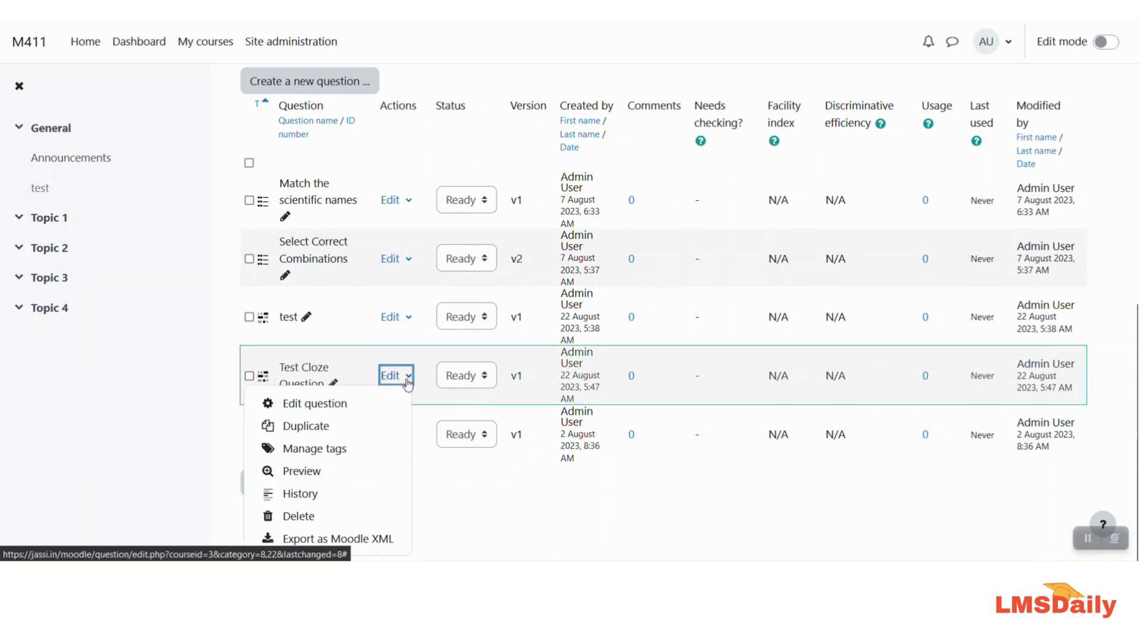
left_click(315, 472)
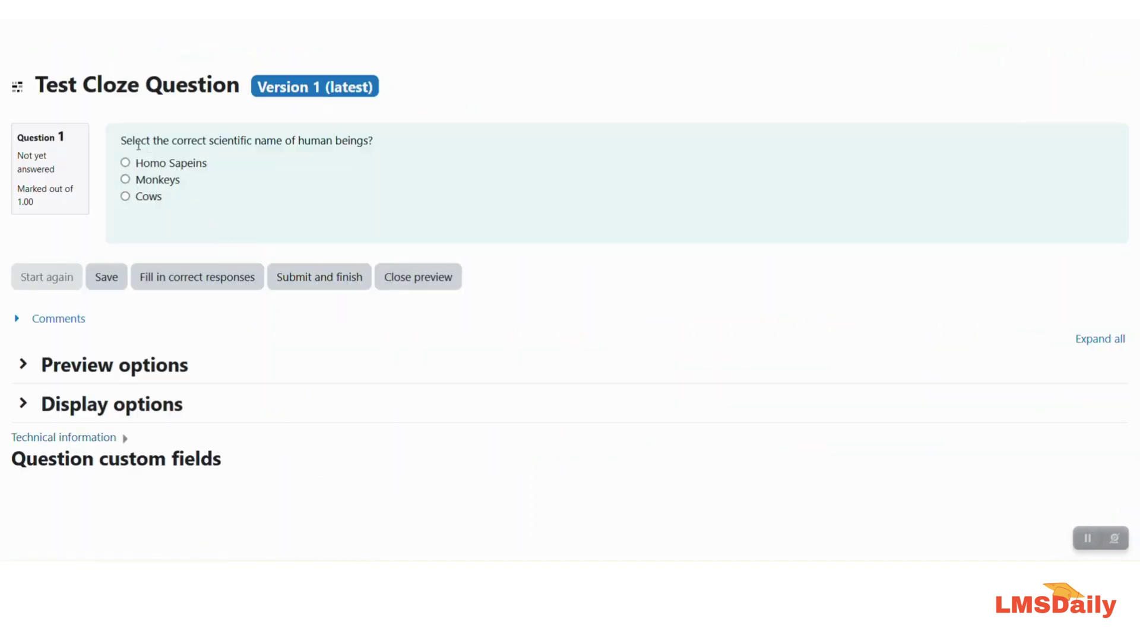
- Answer the preview with Monkeys and submit it
left_click_drag(127, 140, 348, 142)
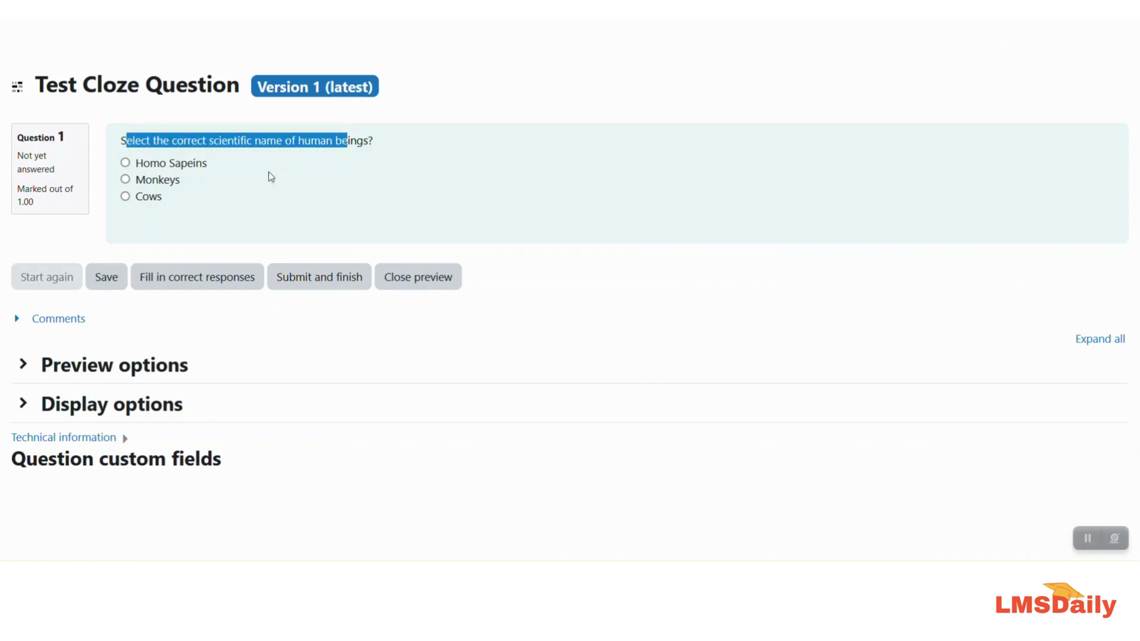
left_click(125, 179)
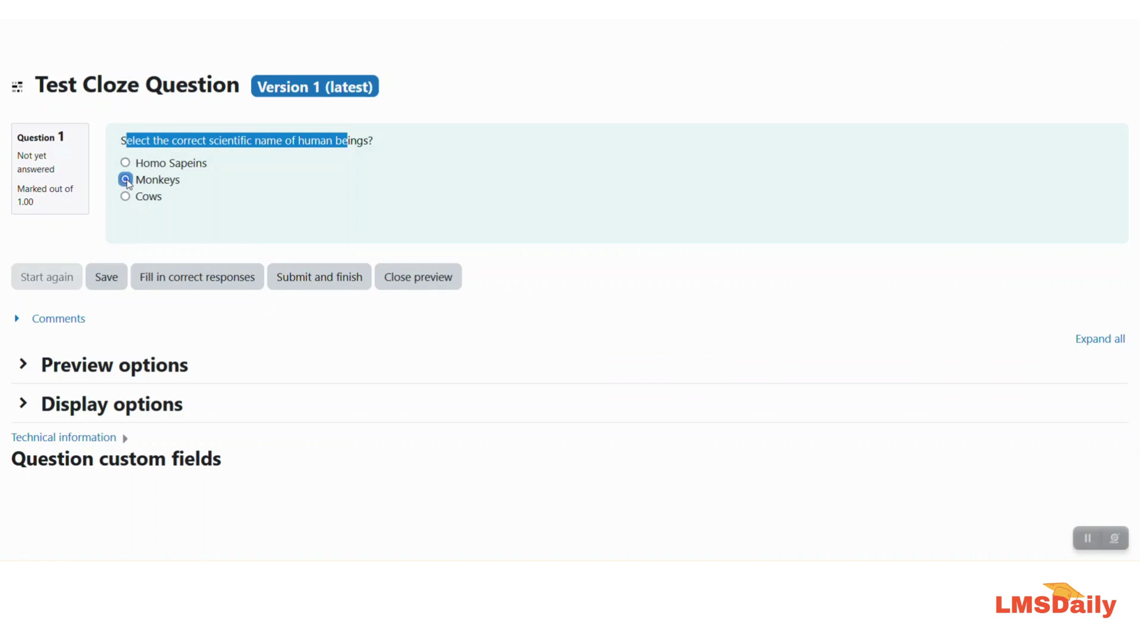
left_click(294, 288)
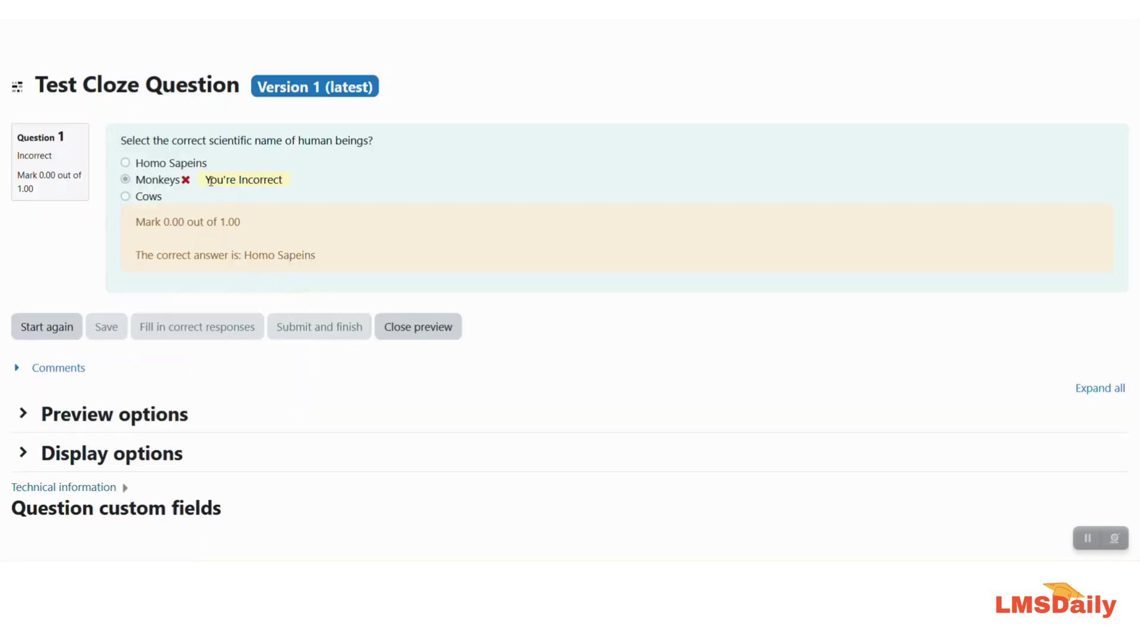
- Highlight the 'You're Incorrect' feedback, 0.00 out of 1.00 mark and correct answer Homo Sapeins
left_click_drag(211, 180, 287, 182)
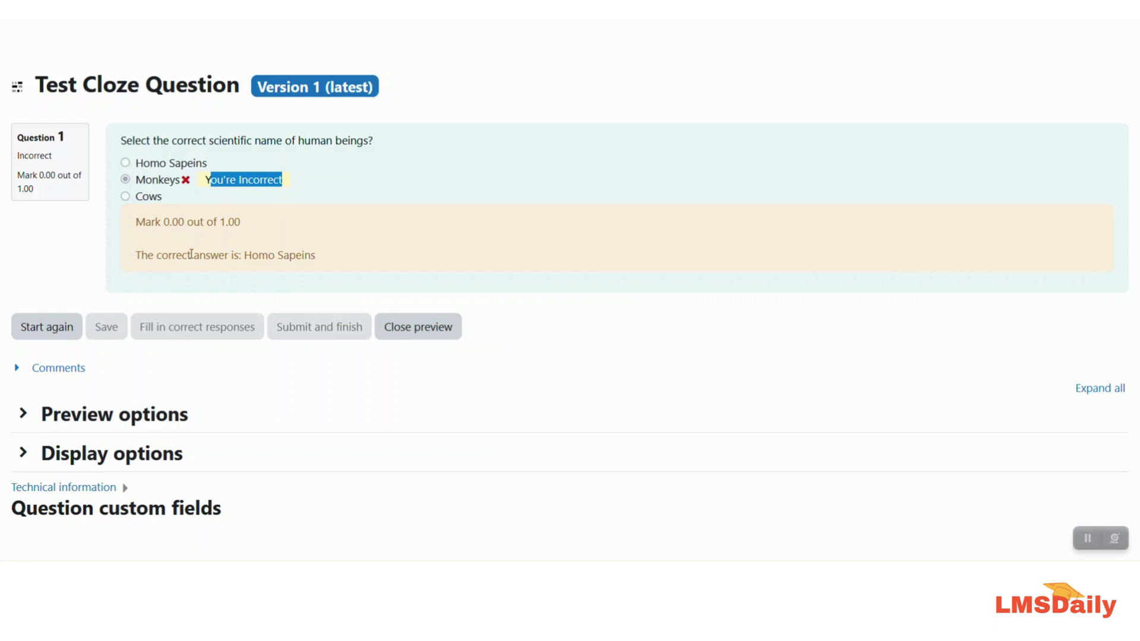
left_click(159, 222)
left_click_drag(158, 222, 251, 223)
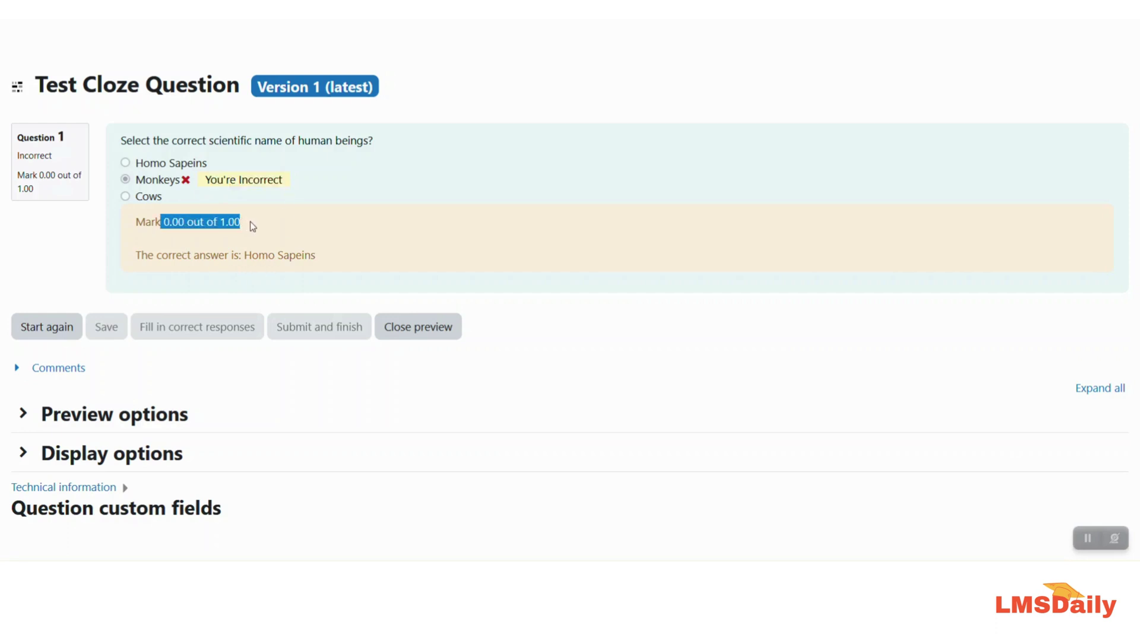
left_click_drag(188, 256, 302, 256)
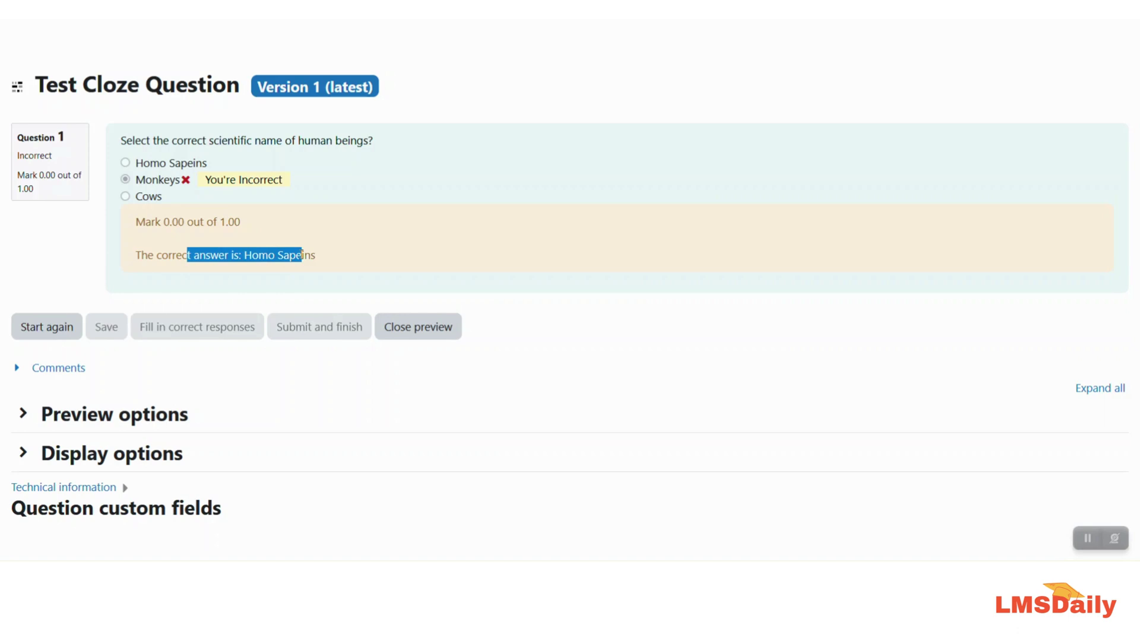